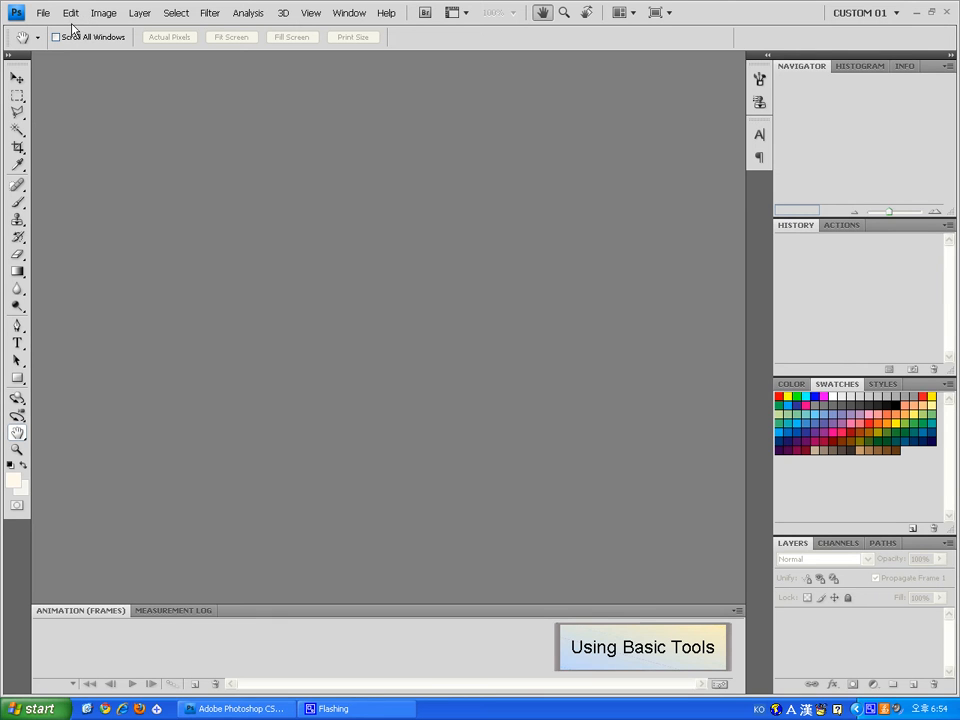
# Step: Activate the Move tool and open the recent photo 101_0046.jpg
pyautogui.click(18, 86)
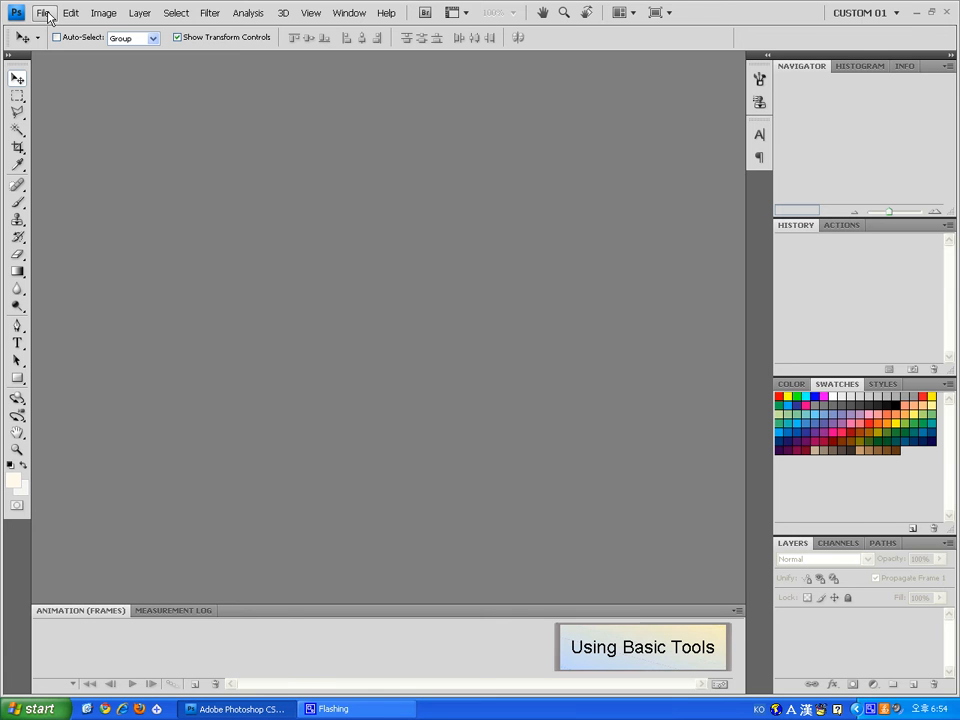
pyautogui.click(44, 13)
pyautogui.moveTo(140, 95)
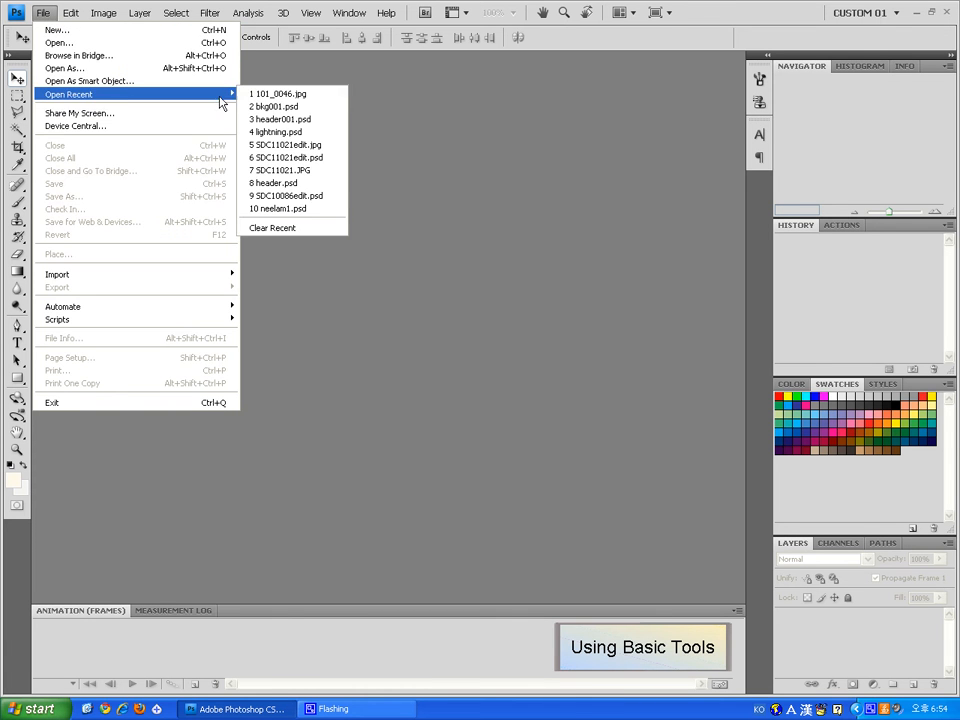
pyautogui.click(266, 95)
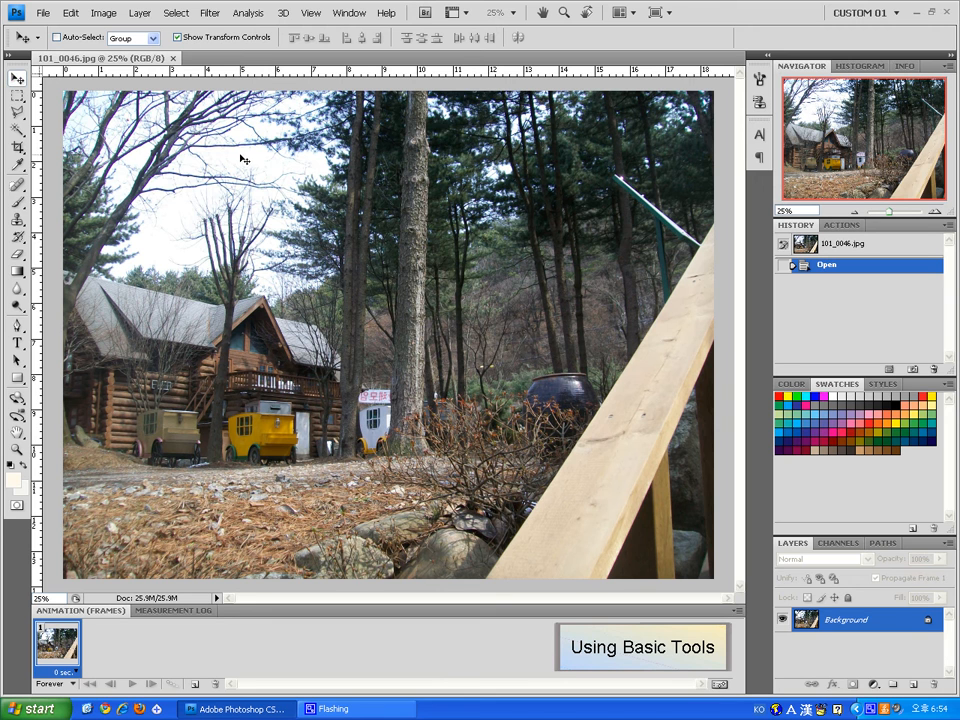
# Step: Convert the locked Background into the regular layer Layer 0 and move the photo right and slightly down on the canvas
pyautogui.click(443, 245)
pyautogui.click(489, 272)
pyautogui.doubleClick(927, 622)
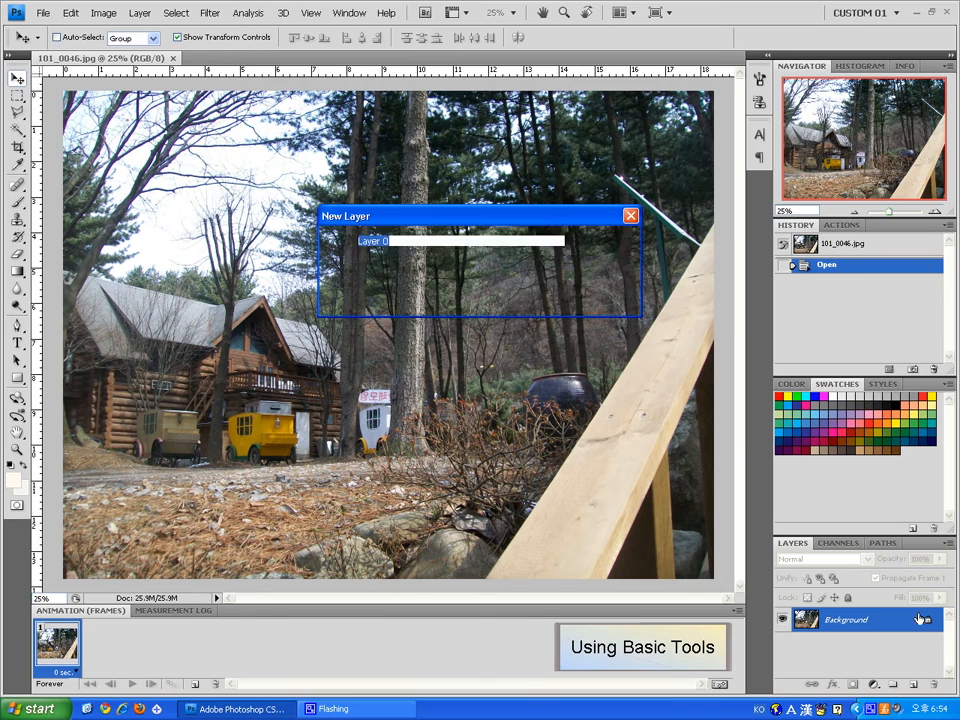
pyautogui.click(584, 242)
pyautogui.moveTo(189, 302); pyautogui.dragTo(309, 360)
# Step: Add a new layer and paint looping cream brush strokes over the sky and house roof
pyautogui.click(912, 686)
pyautogui.click(18, 203)
pyautogui.moveTo(316, 232)
pyautogui.mouseDown()
pyautogui.moveTo(401, 243)
pyautogui.moveTo(315, 316)
pyautogui.moveTo(296, 285)
pyautogui.mouseUp()
# Step: Shift the painted strokes to the right with Free Transform and restore the original 101_0046.jpg snapshot
pyautogui.click(17, 77)
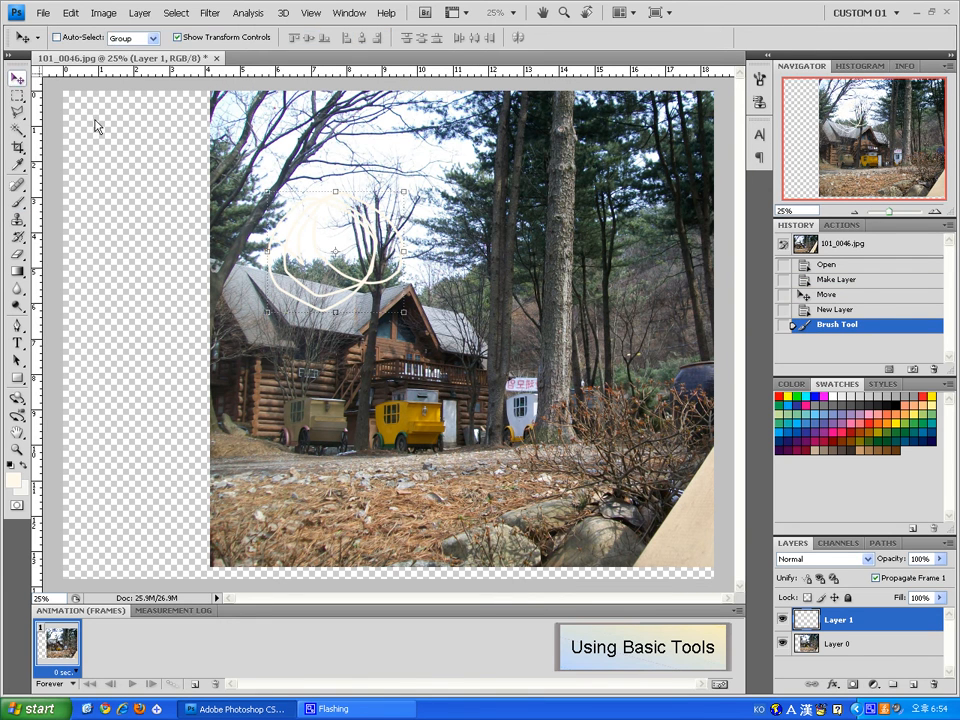
pyautogui.hotkey('ctrl', 't')
pyautogui.moveTo(304, 277)
pyautogui.mouseDown()
pyautogui.moveTo(229, 332)
pyautogui.moveTo(410, 300)
pyautogui.mouseUp()
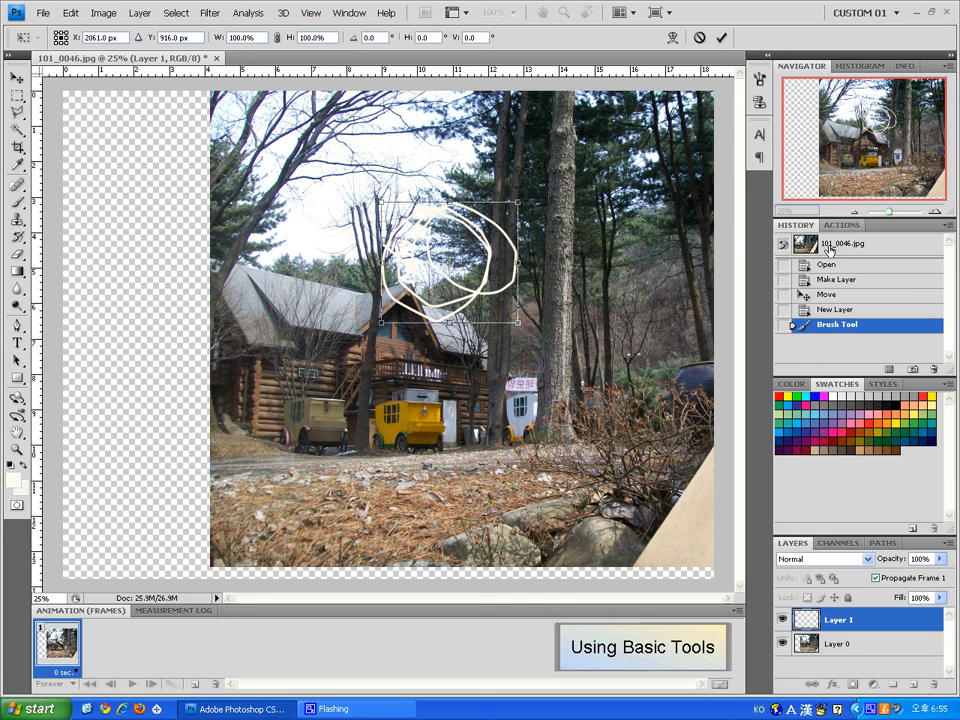
pyautogui.press('Return')
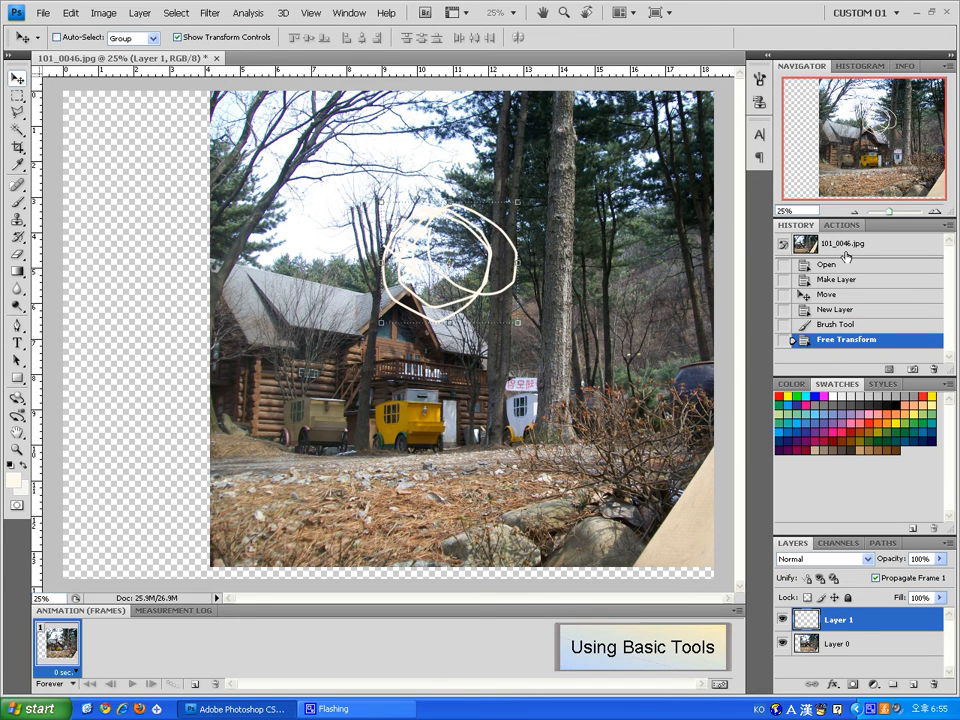
pyautogui.click(845, 257)
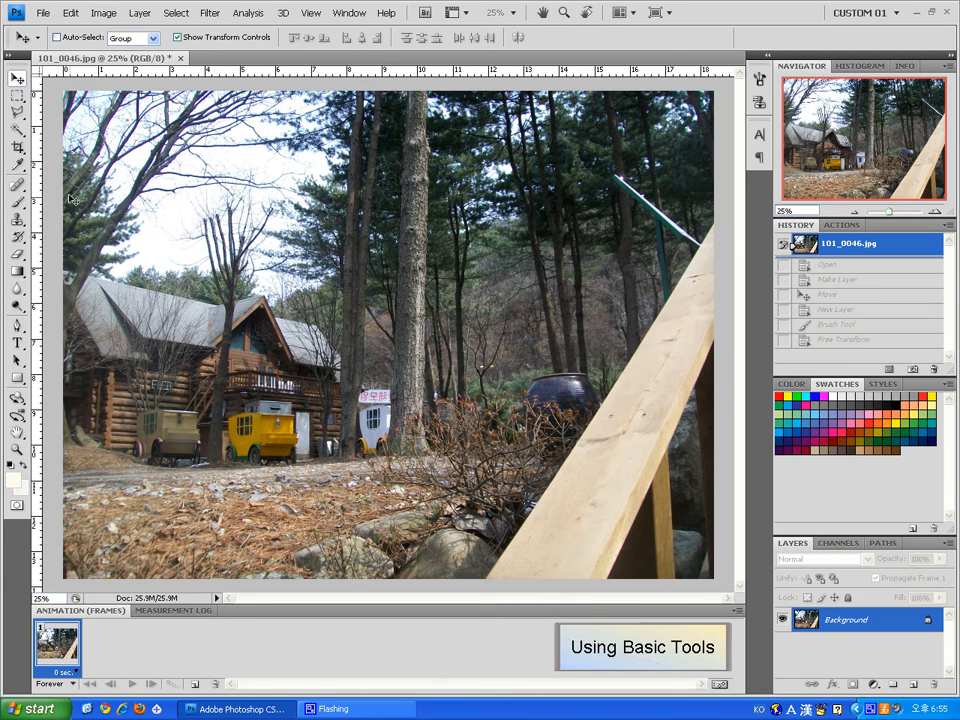
# Step: Select a large rectangle in the middle of the photo with the Rectangular Marquee and move its contents down and right
pyautogui.click(18, 100)
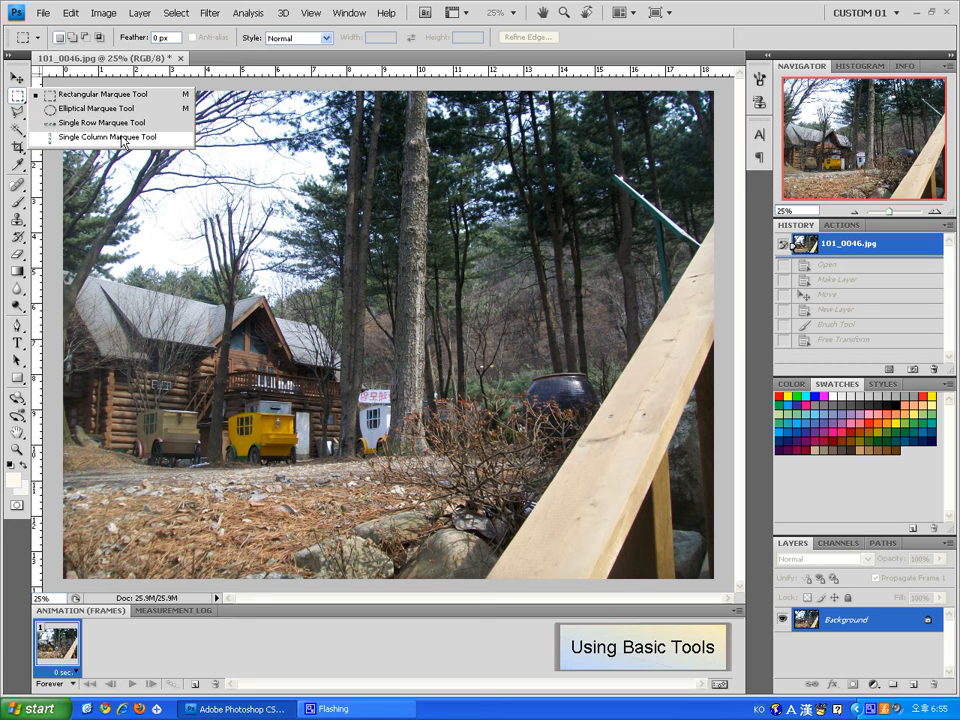
pyautogui.click(12, 96)
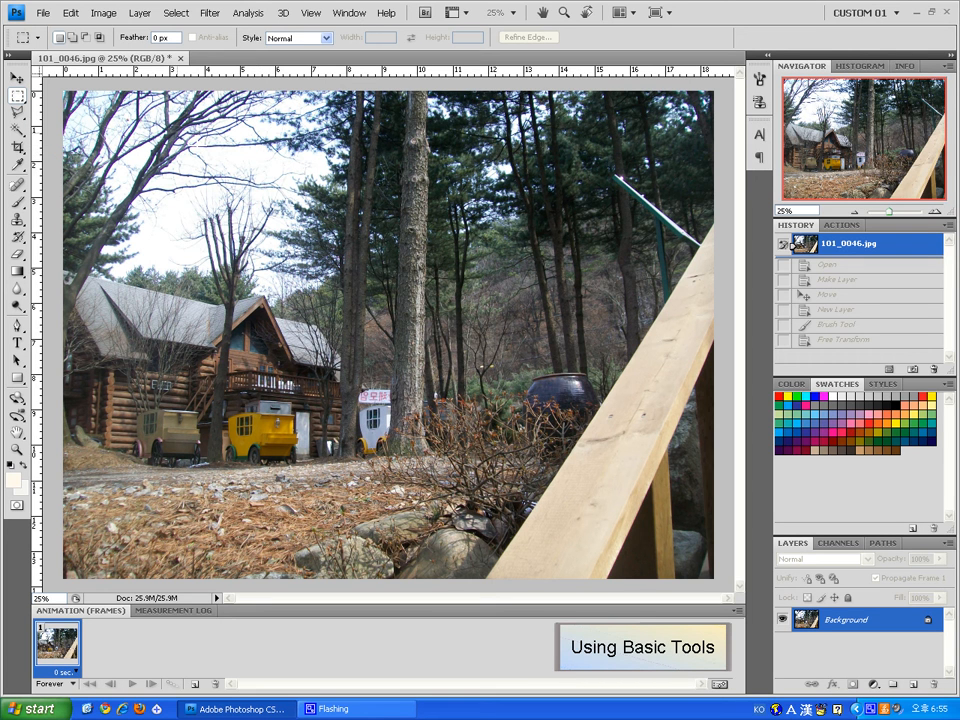
pyautogui.moveTo(609, 408); pyautogui.dragTo(609, 490)
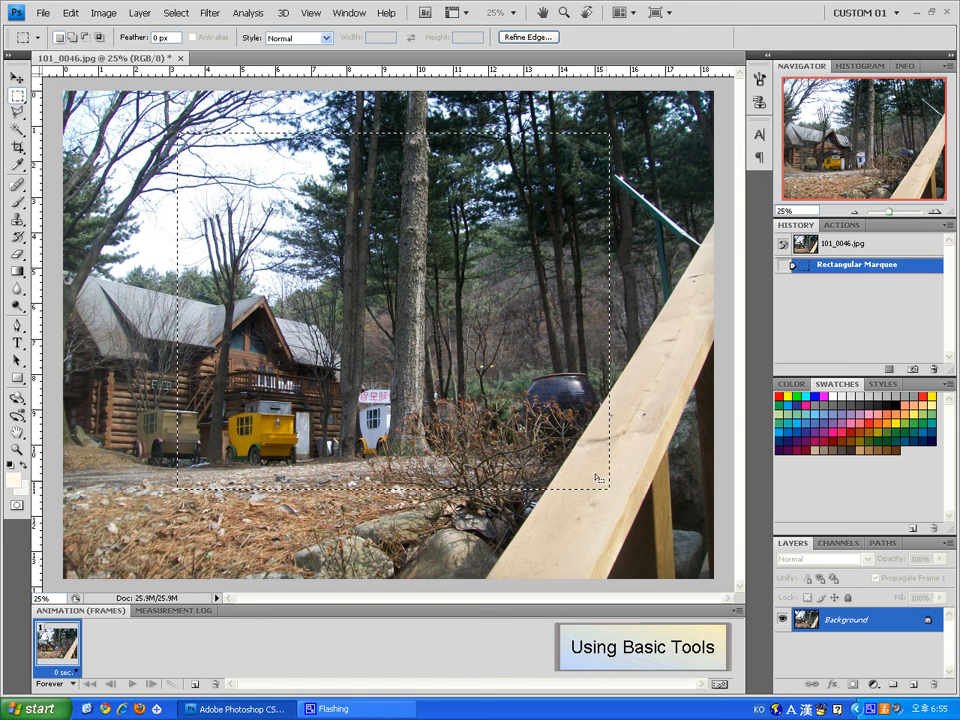
pyautogui.click(19, 78)
pyautogui.moveTo(201, 90)
pyautogui.mouseDown()
pyautogui.moveTo(356, 92)
pyautogui.moveTo(391, 186)
pyautogui.moveTo(268, 165)
pyautogui.moveTo(486, 223)
pyautogui.mouseUp()
# Step: Paint cream and dark green brush strokes inside the selection and restore the original 101_0046.jpg snapshot
pyautogui.press('b')
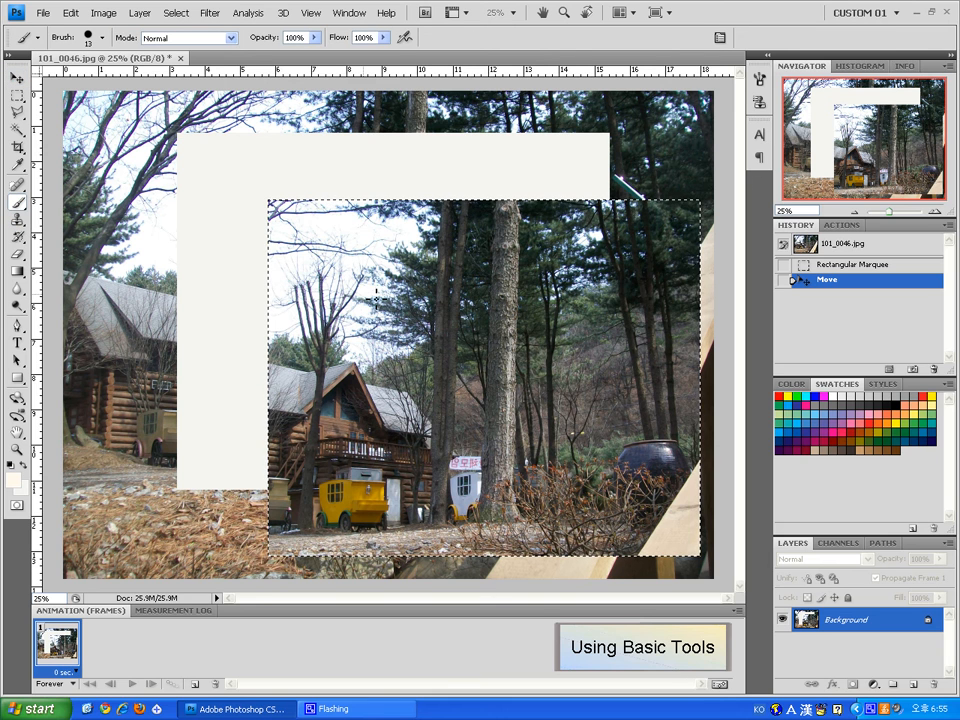
pyautogui.moveTo(316, 282)
pyautogui.mouseDown()
pyautogui.moveTo(221, 319)
pyautogui.moveTo(318, 328)
pyautogui.moveTo(290, 330)
pyautogui.moveTo(395, 380)
pyautogui.moveTo(341, 348)
pyautogui.mouseUp()
pyautogui.click(909, 430)
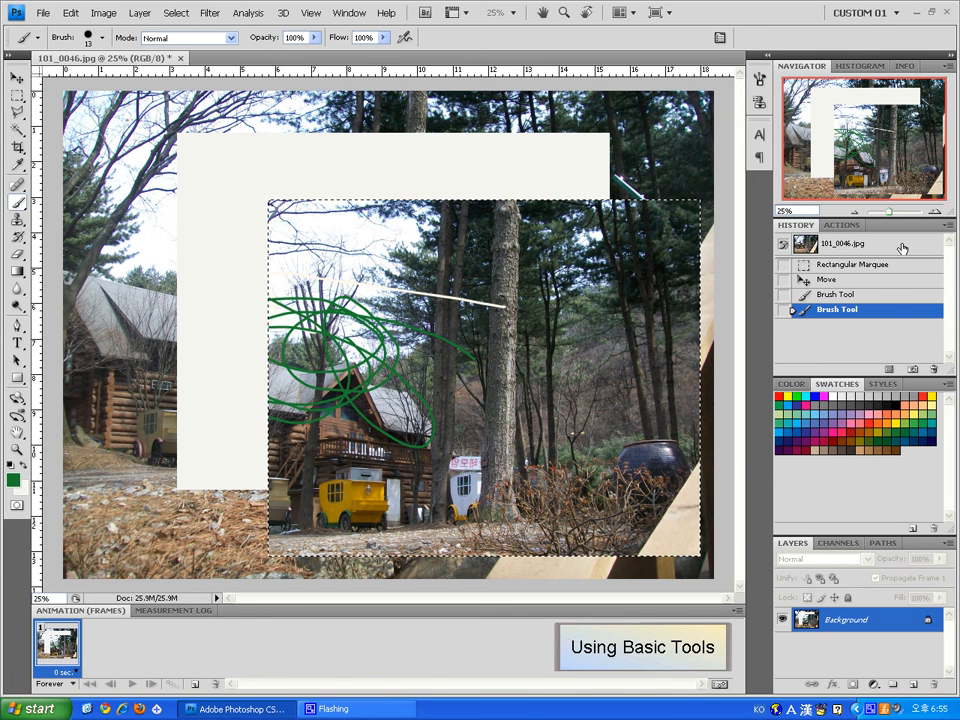
pyautogui.click(796, 244)
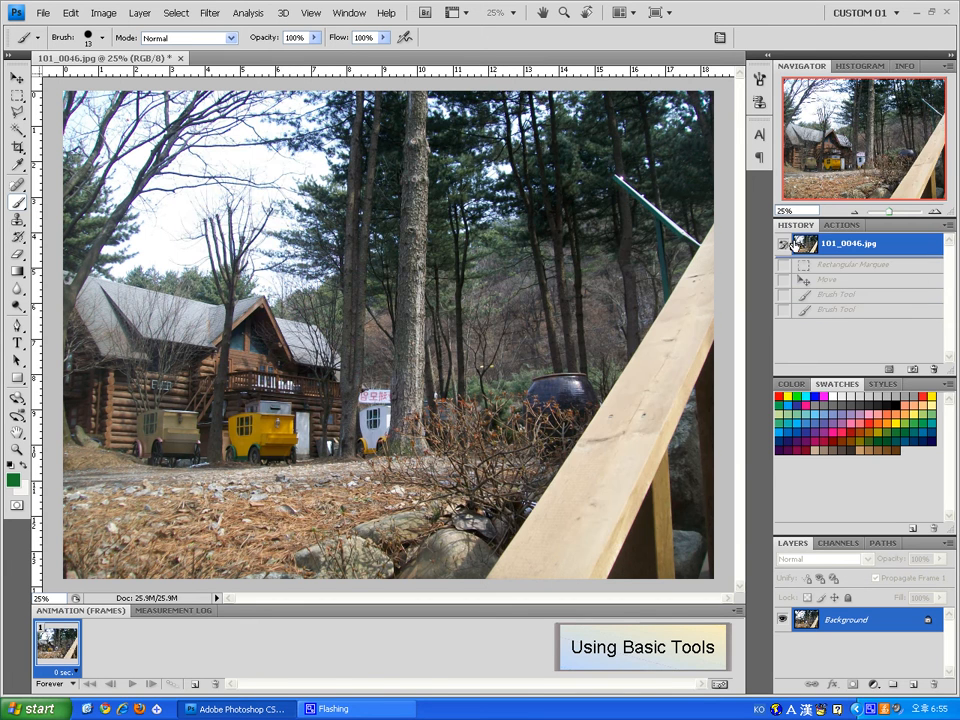
# Step: Select a rectangle spanning the sky, roof and tree trunks with the Rectangular Marquee and deselect it
pyautogui.click(17, 112)
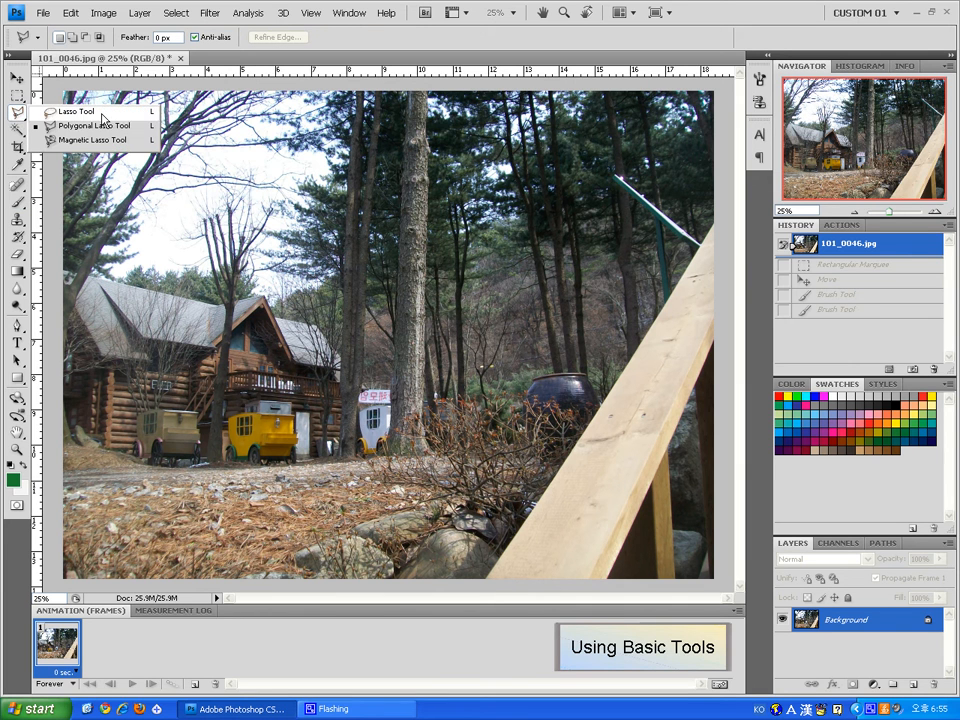
pyautogui.click(17, 96)
pyautogui.click(16, 97)
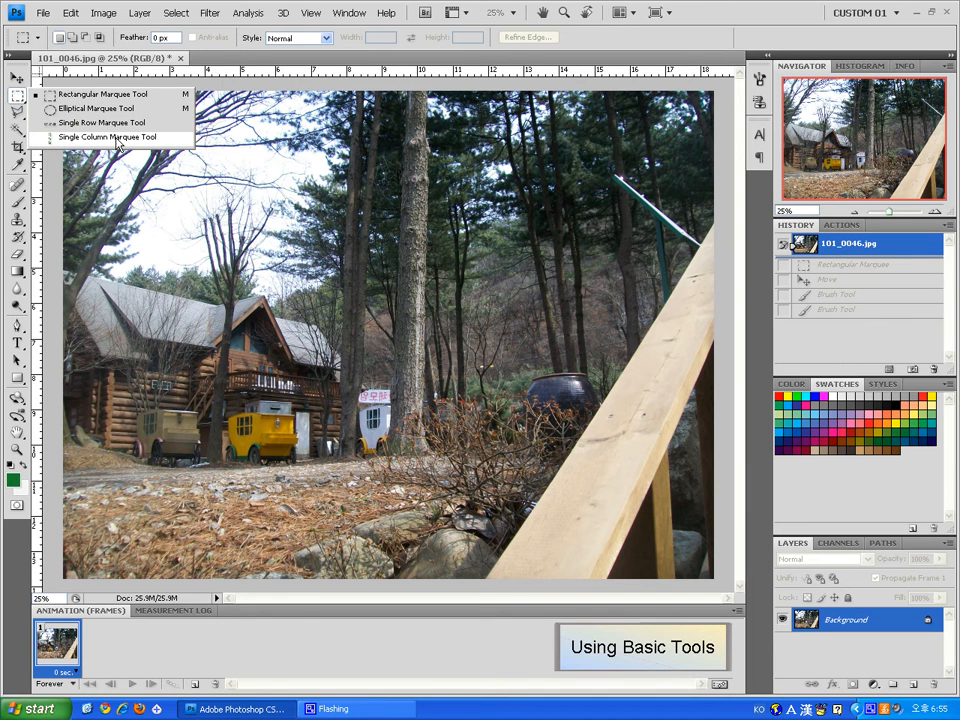
pyautogui.click(382, 272)
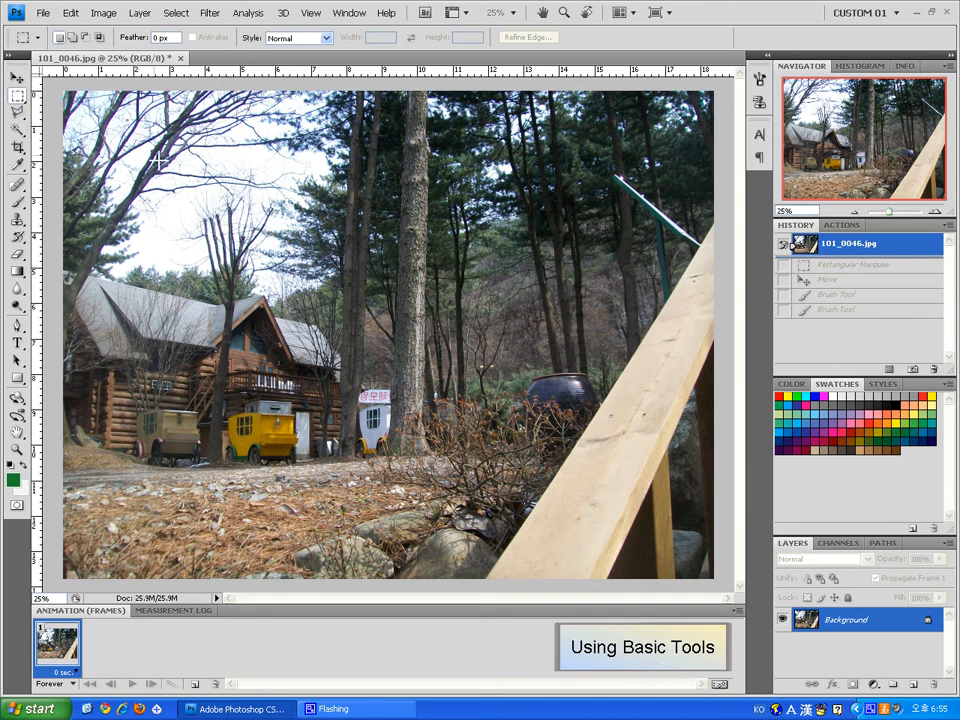
pyautogui.moveTo(130, 158); pyautogui.dragTo(574, 396)
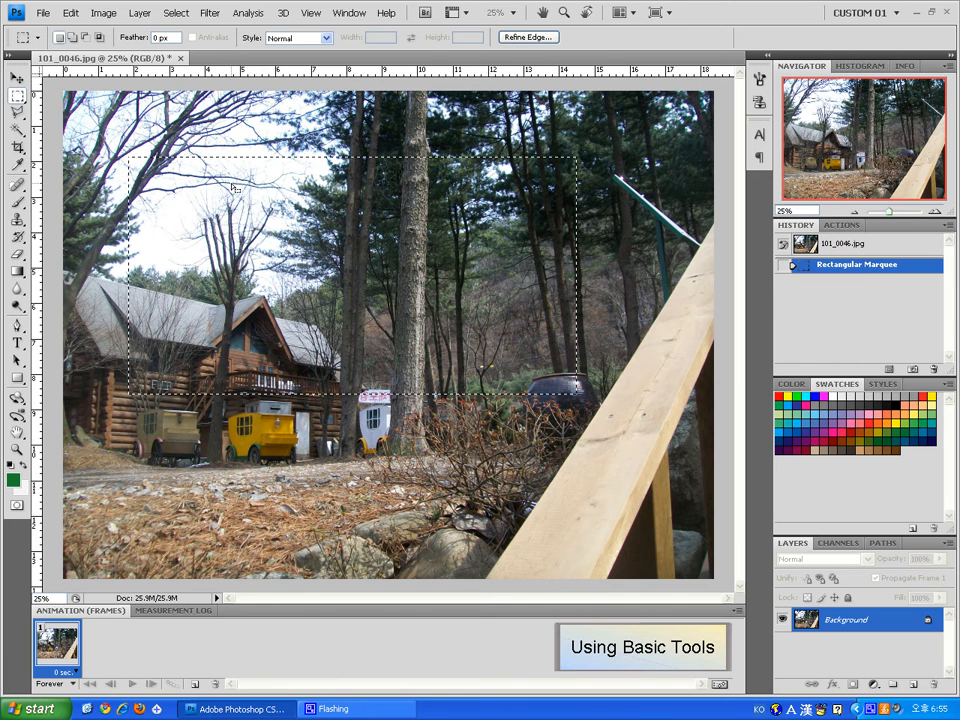
pyautogui.click(54, 97)
# Step: Draw a wide oval selection across the middle of the photo with the Elliptical Marquee
pyautogui.rightClick(13, 96)
pyautogui.click(99, 112)
pyautogui.moveTo(210, 147); pyautogui.dragTo(634, 391)
# Step: Make a Single Row Marquee selection across the upper part of the photo and adjust its height
pyautogui.rightClick(13, 96)
pyautogui.click(100, 122)
pyautogui.click(207, 143)
pyautogui.moveTo(714, 196); pyautogui.dragTo(660, 158)
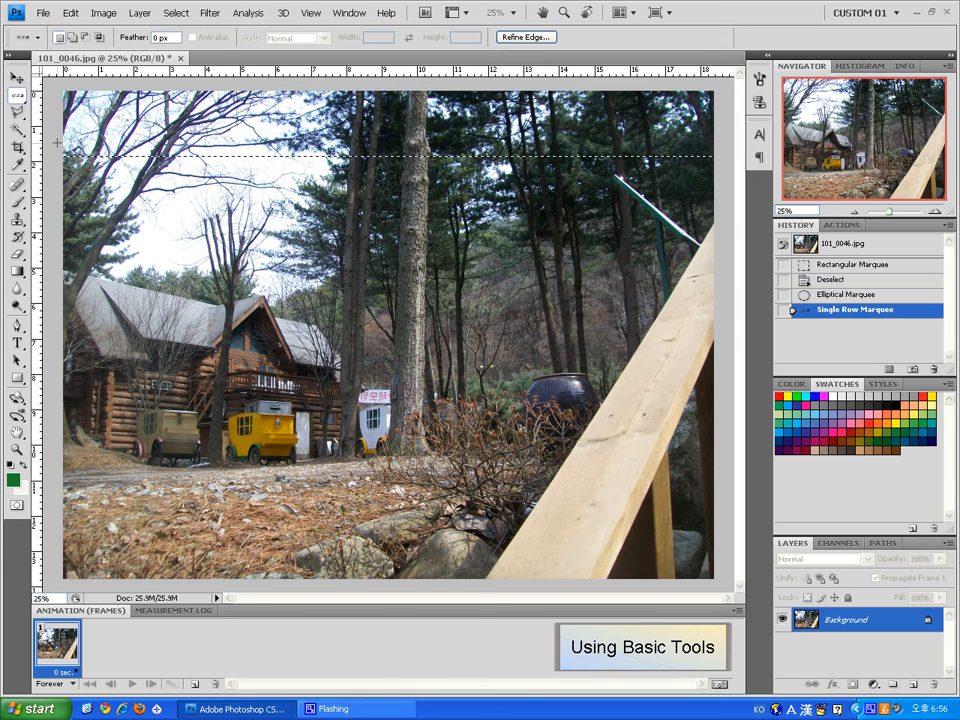
# Step: Choose the Polygonal Lasso among the lasso variants and deselect the single-row selection
pyautogui.click(15, 114)
pyautogui.rightClick(15, 114)
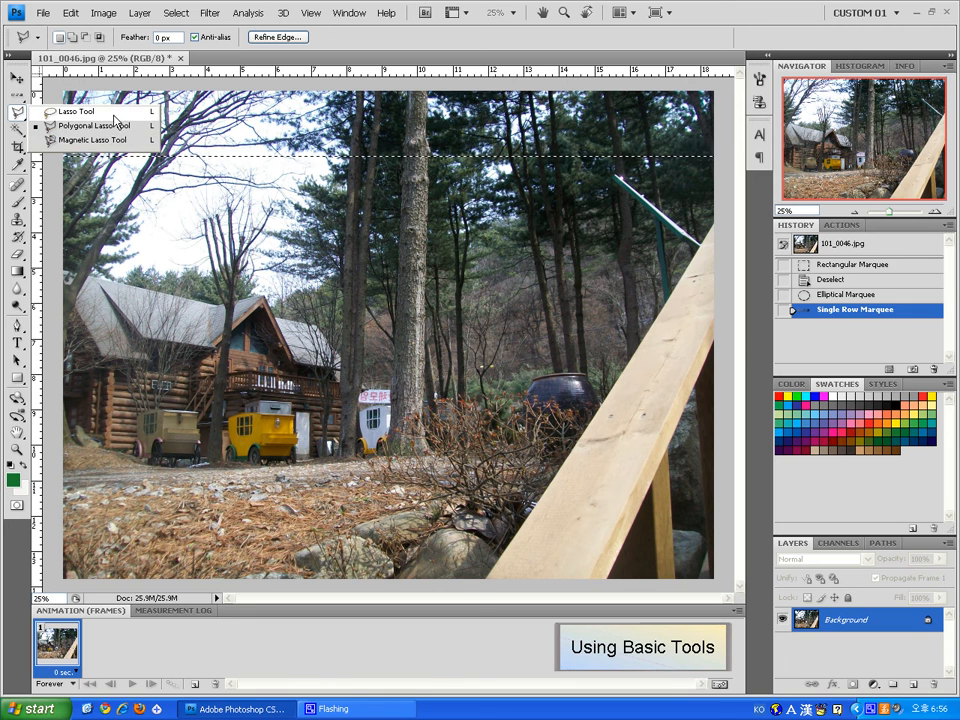
pyautogui.click(118, 127)
pyautogui.click(17, 82)
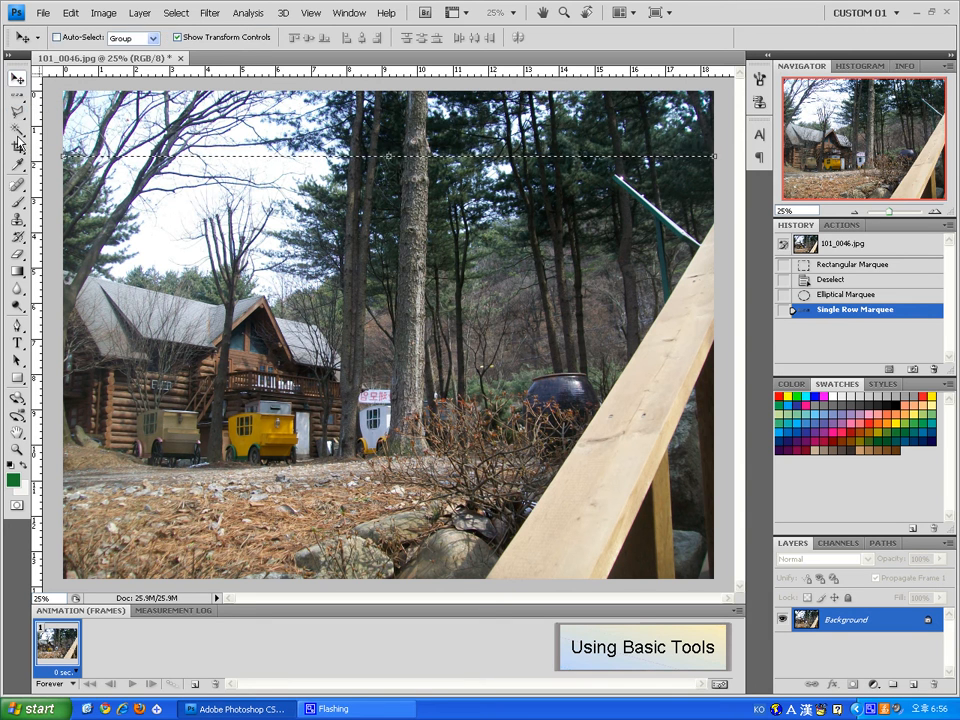
pyautogui.click(18, 165)
pyautogui.click(18, 148)
pyautogui.hotkey('ctrl', 'd')
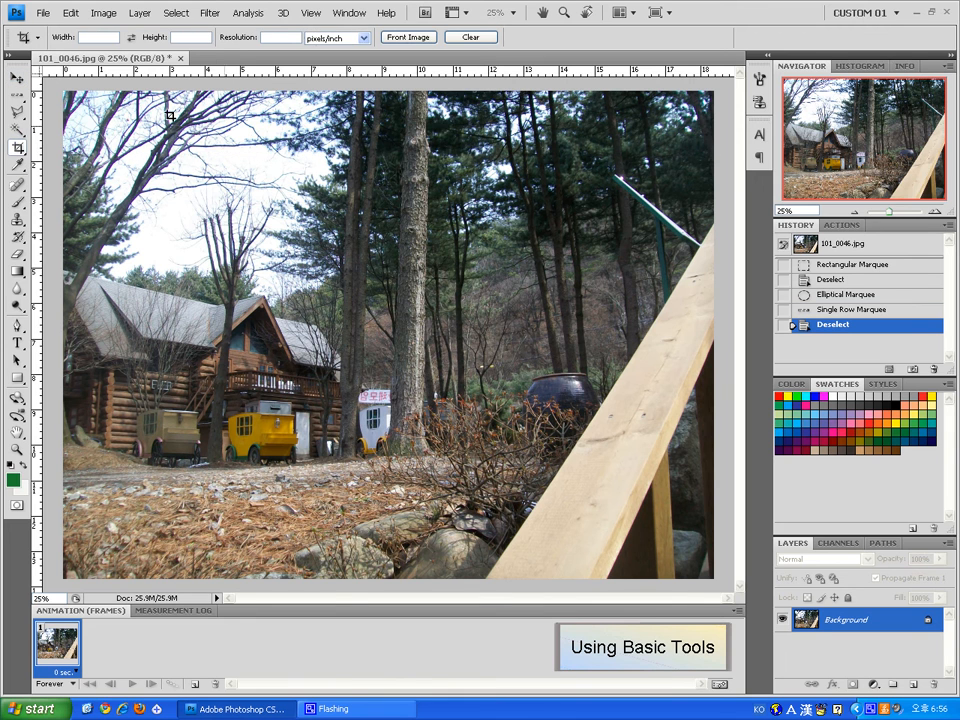
# Step: Draw a closed five-cornered Polygonal Lasso selection over the sky and bare tree, and restore the original 101_0046.jpg snapshot
pyautogui.click(17, 112)
pyautogui.click(257, 126)
pyautogui.click(358, 208)
pyautogui.click(335, 260)
pyautogui.click(253, 263)
pyautogui.click(197, 218)
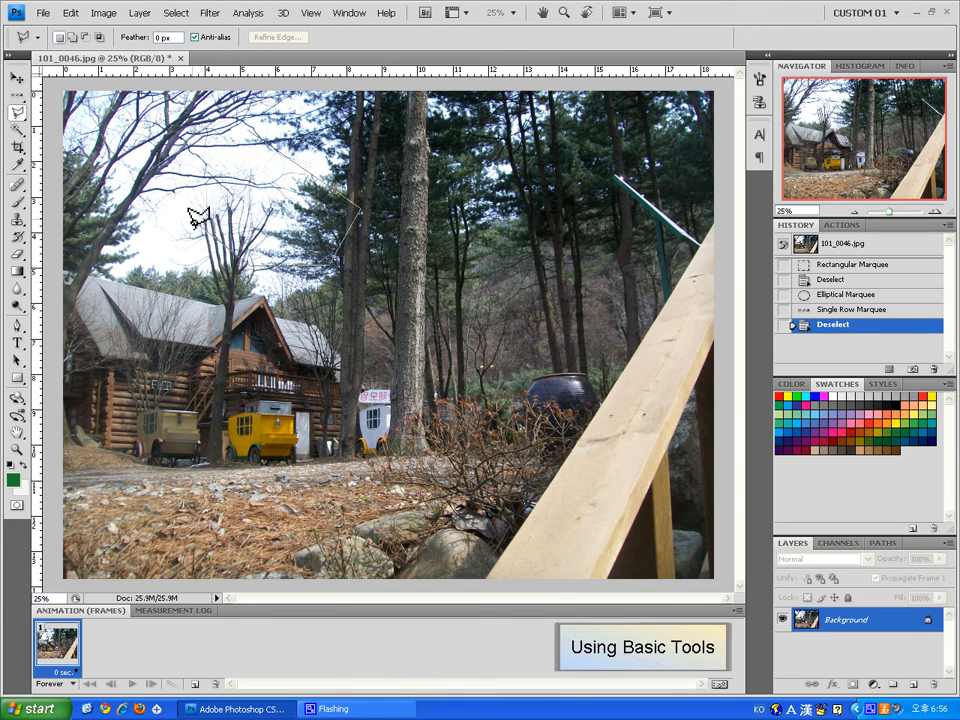
pyautogui.click(256, 125)
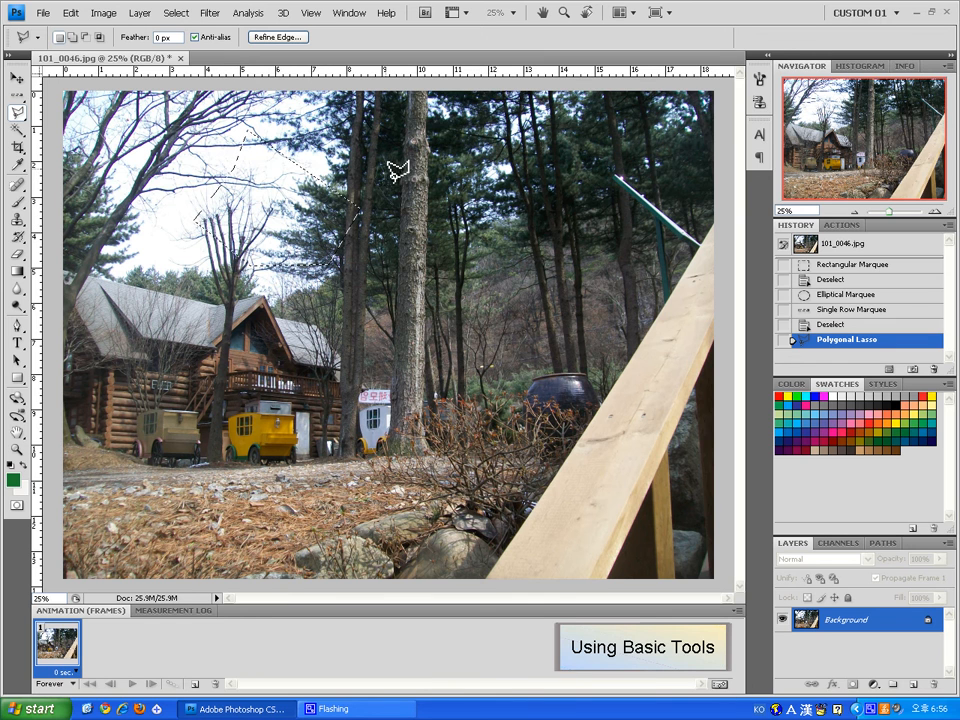
pyautogui.click(848, 244)
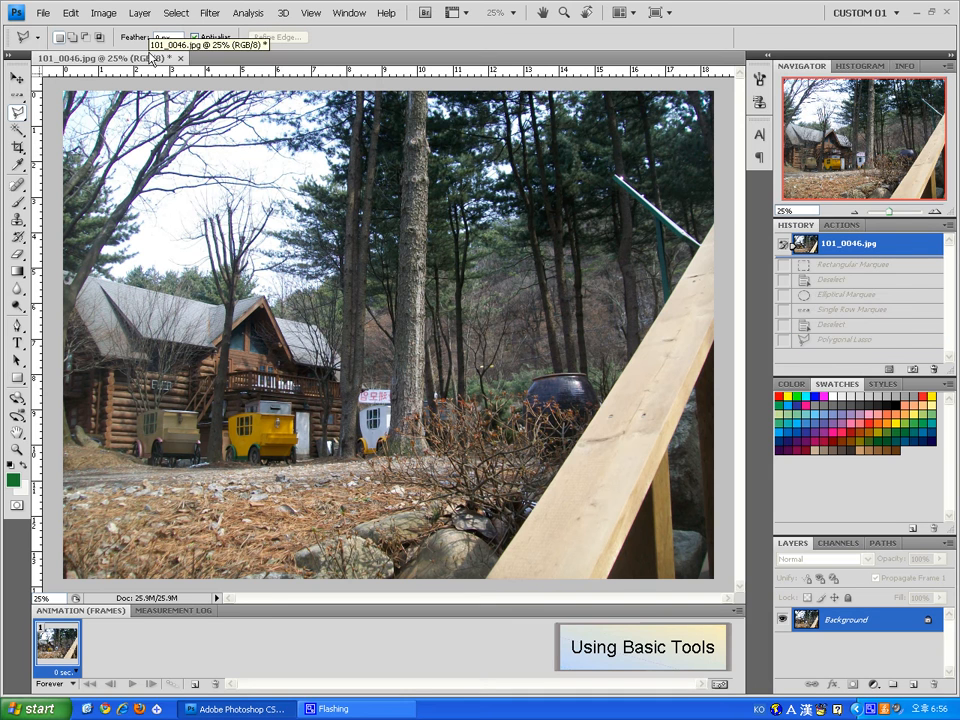
# Step: Select the sky and the leaf-covered ground in turn with the Magic Wand at tolerance 100, and deselect
pyautogui.click(20, 130)
pyautogui.rightClick(21, 129)
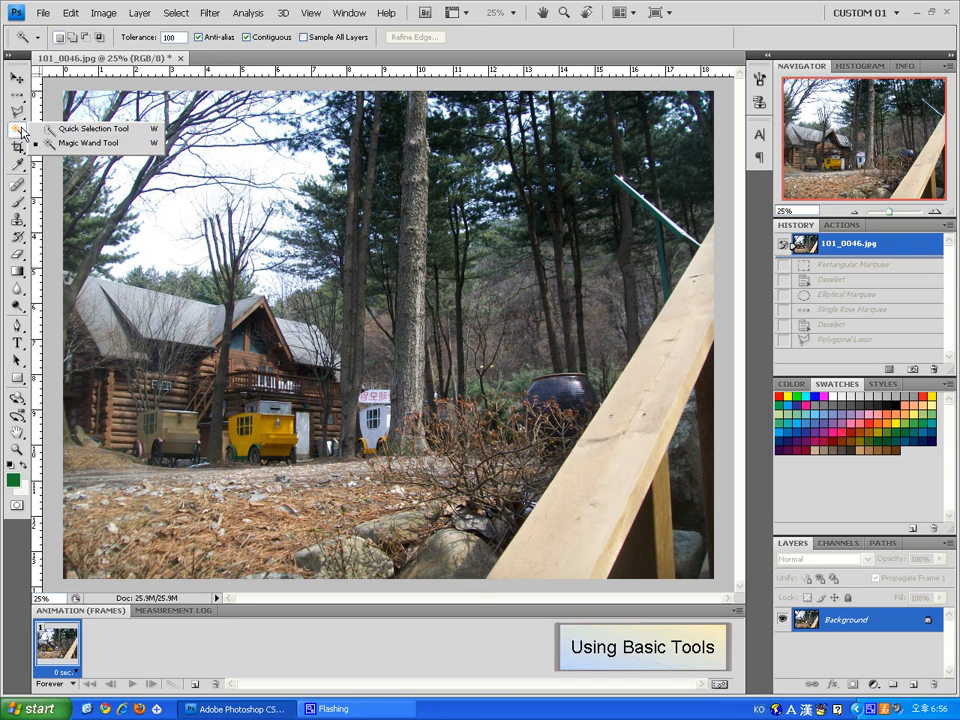
pyautogui.click(21, 134)
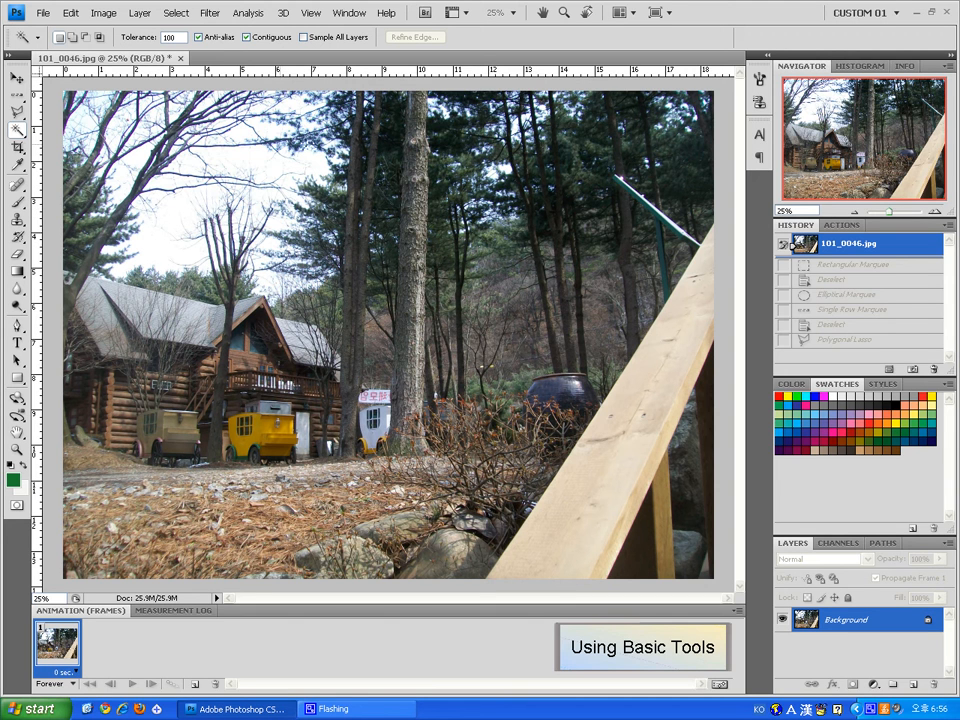
pyautogui.click(172, 232)
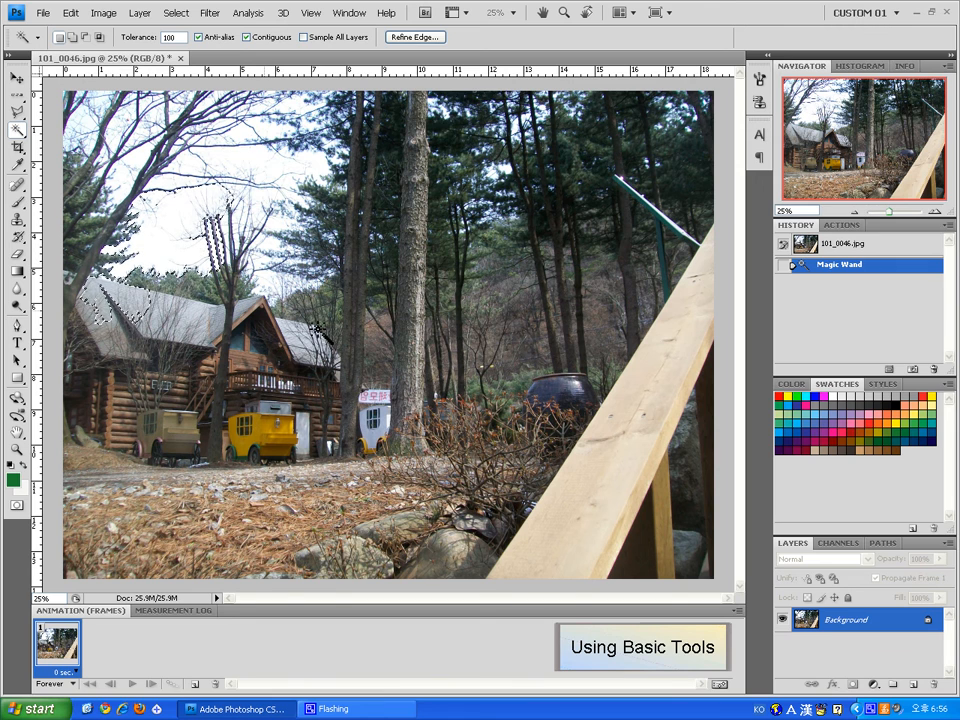
pyautogui.click(261, 516)
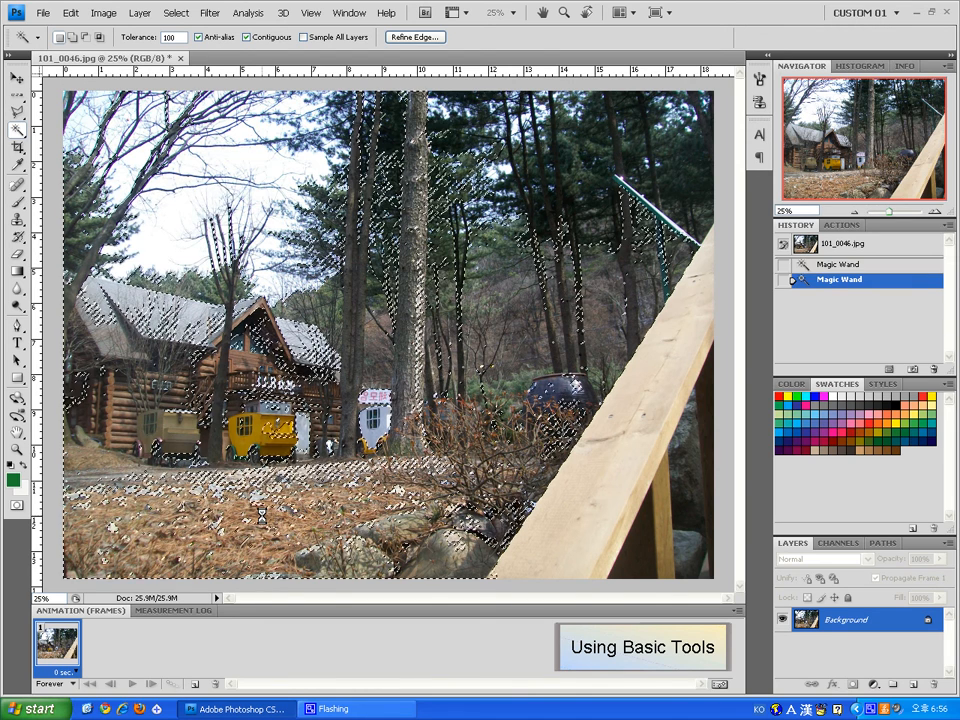
pyautogui.hotkey('ctrl', 'd')
# Step: Select the diagonal wooden beam with the Magic Wand and deselect it
pyautogui.click(618, 490)
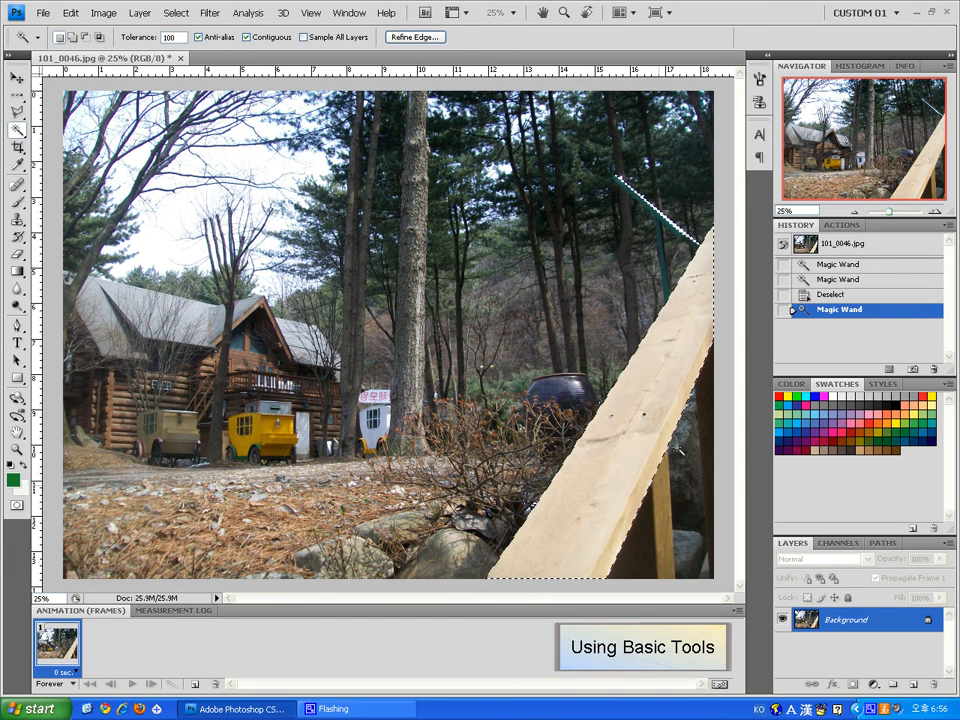
pyautogui.click(17, 147)
pyautogui.hotkey('ctrl', 'd')
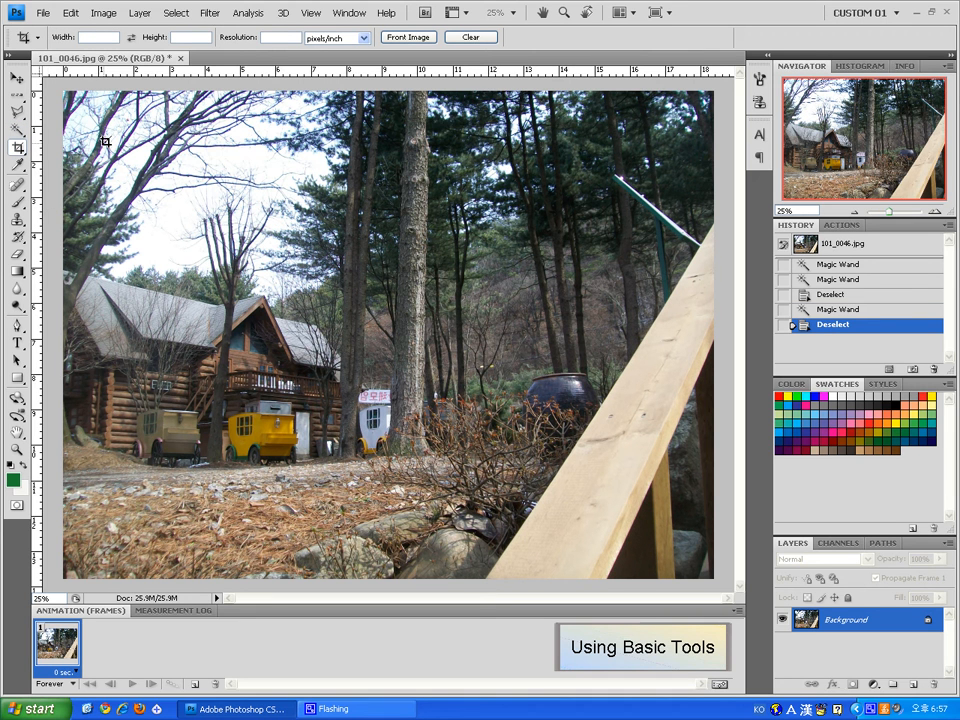
# Step: Crop the photo to its upper-left area with the house and wagons, excluding the beam, and restore the original 101_0046.jpg snapshot
pyautogui.click(17, 150)
pyautogui.click(72, 146)
pyautogui.moveTo(63, 92); pyautogui.dragTo(534, 489)
pyautogui.moveTo(556, 485); pyautogui.dragTo(553, 471)
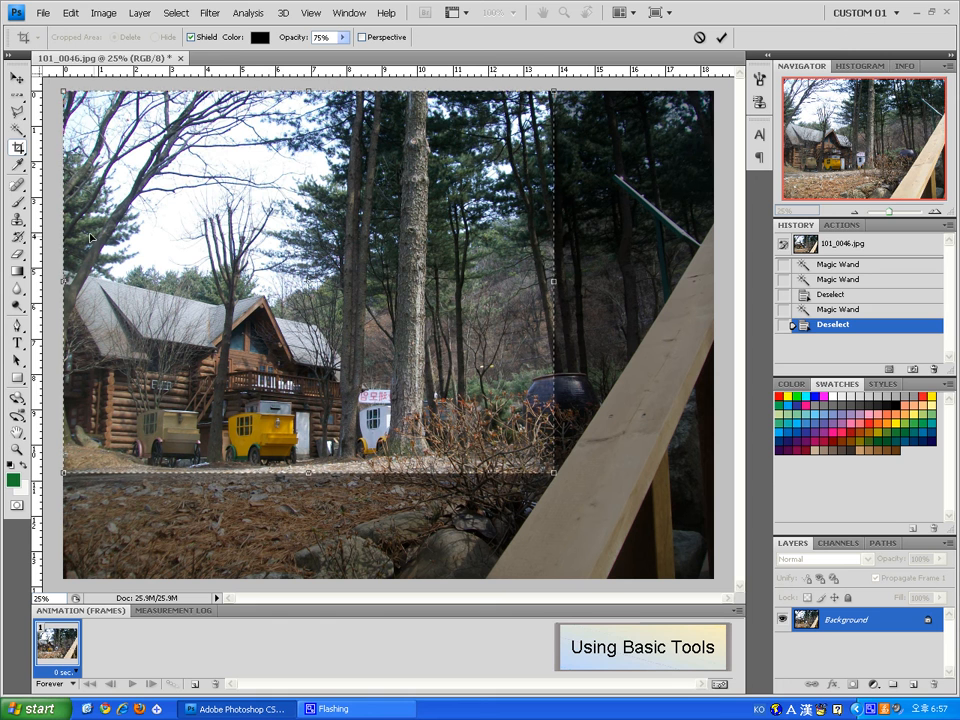
pyautogui.rightClick(418, 377)
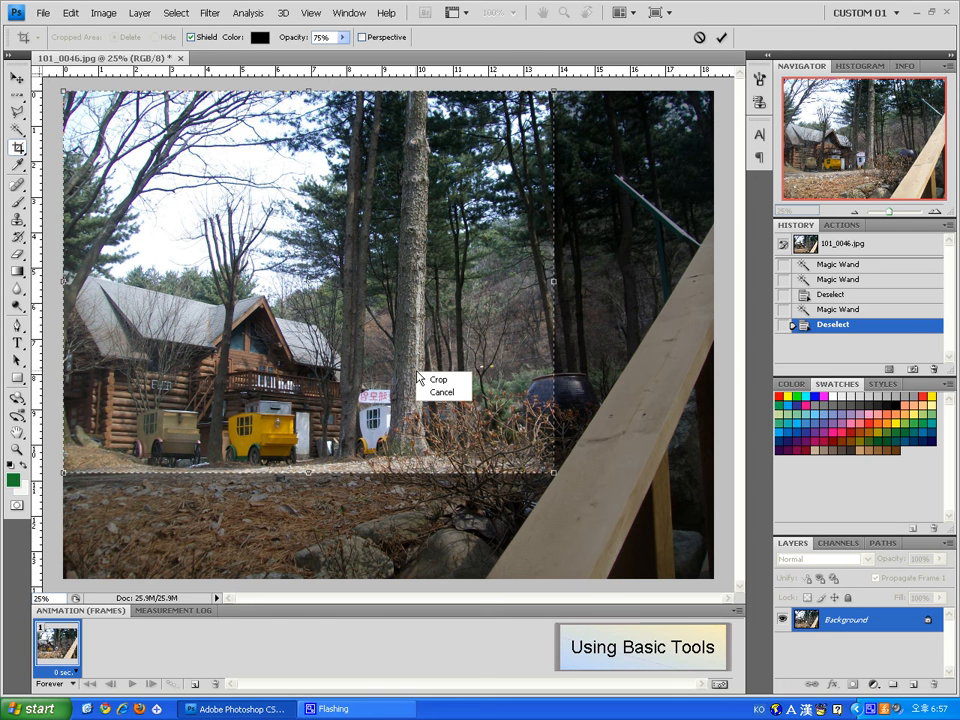
pyautogui.click(438, 379)
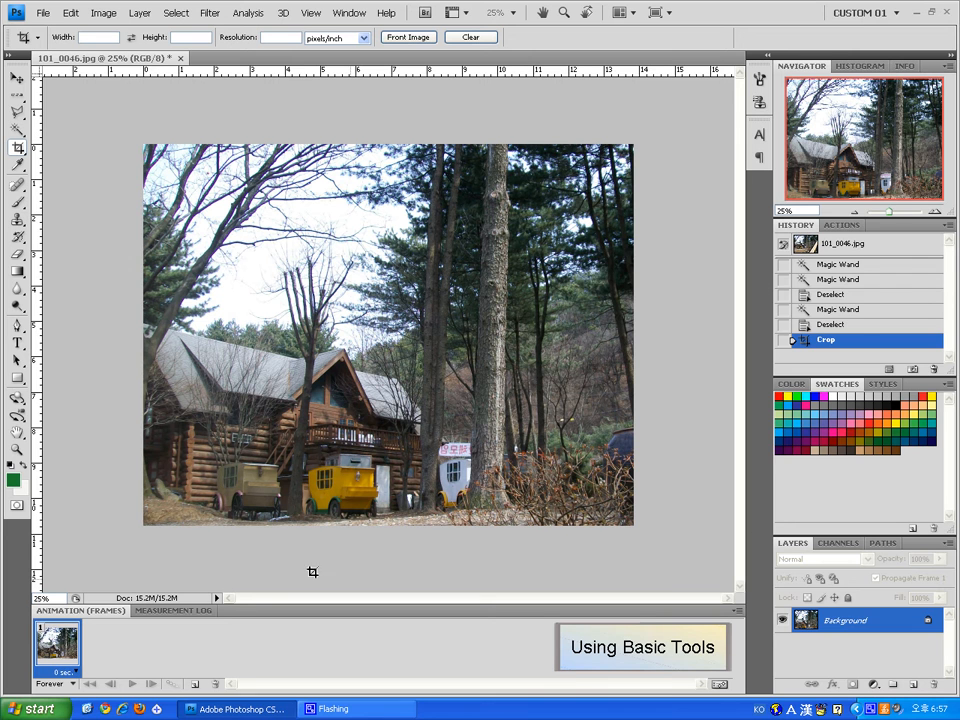
pyautogui.click(862, 257)
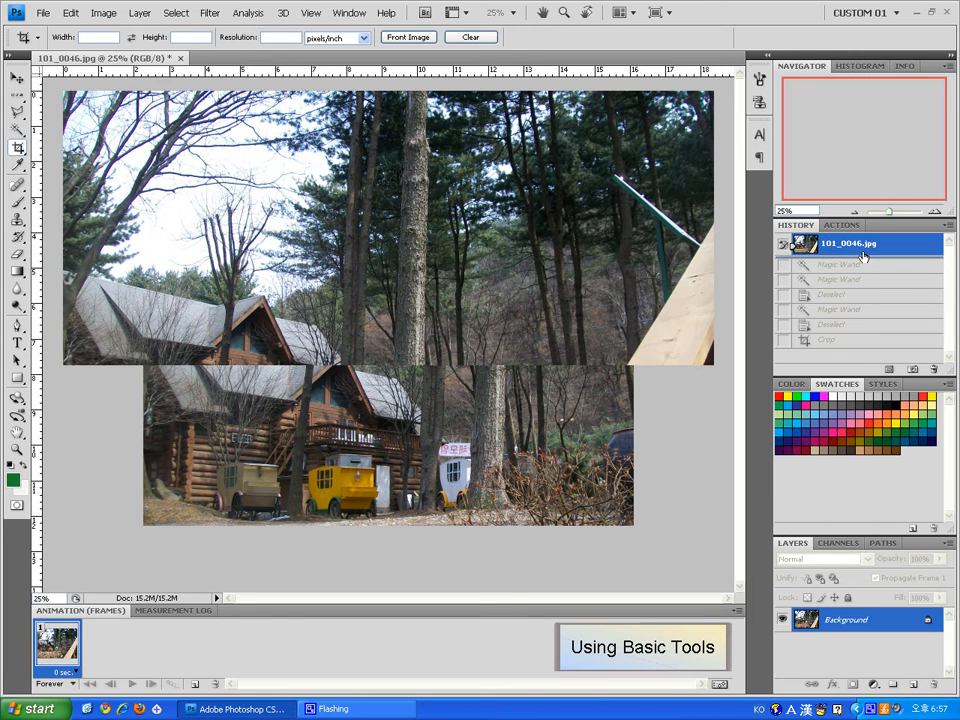
# Step: Sample foreground colours with the Eyedropper from the dark forest, the tree area and finally the light wooden beam
pyautogui.click(18, 166)
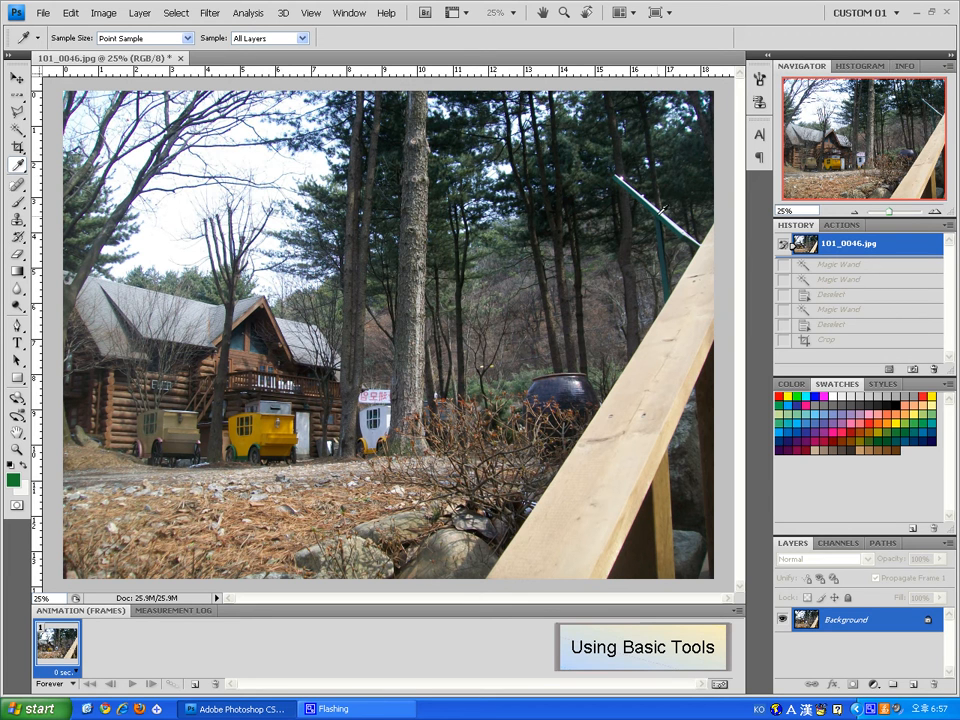
pyautogui.click(578, 167)
pyautogui.click(385, 287)
pyautogui.click(597, 459)
# Step: Choose the soft round 300 px preset for the Brush tool and keep the program window maximized
pyautogui.click(17, 201)
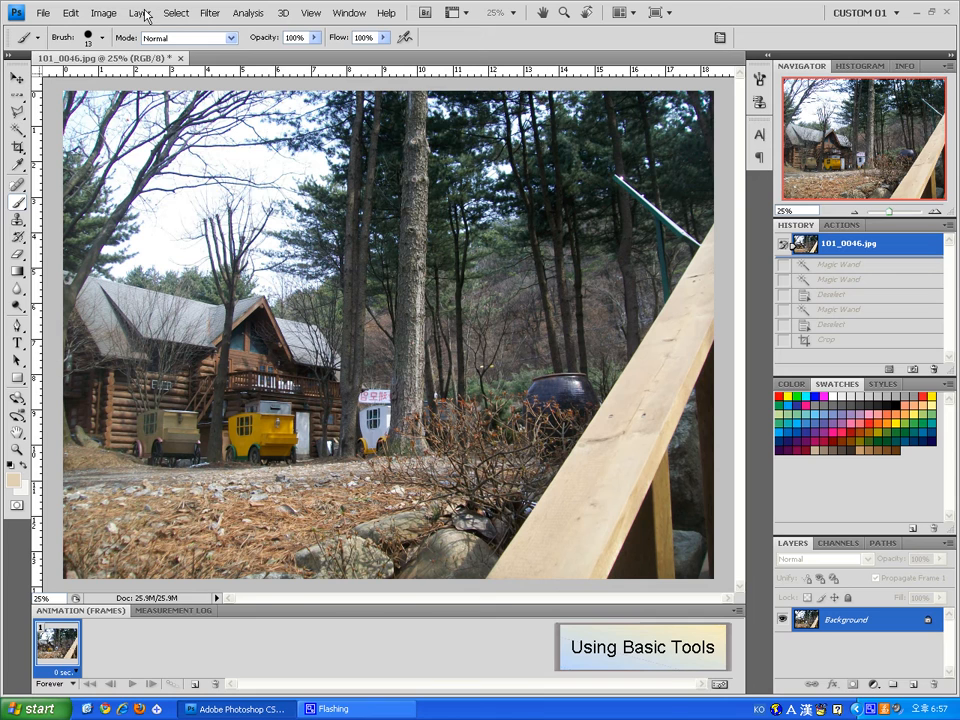
pyautogui.click(101, 37)
pyautogui.click(148, 225)
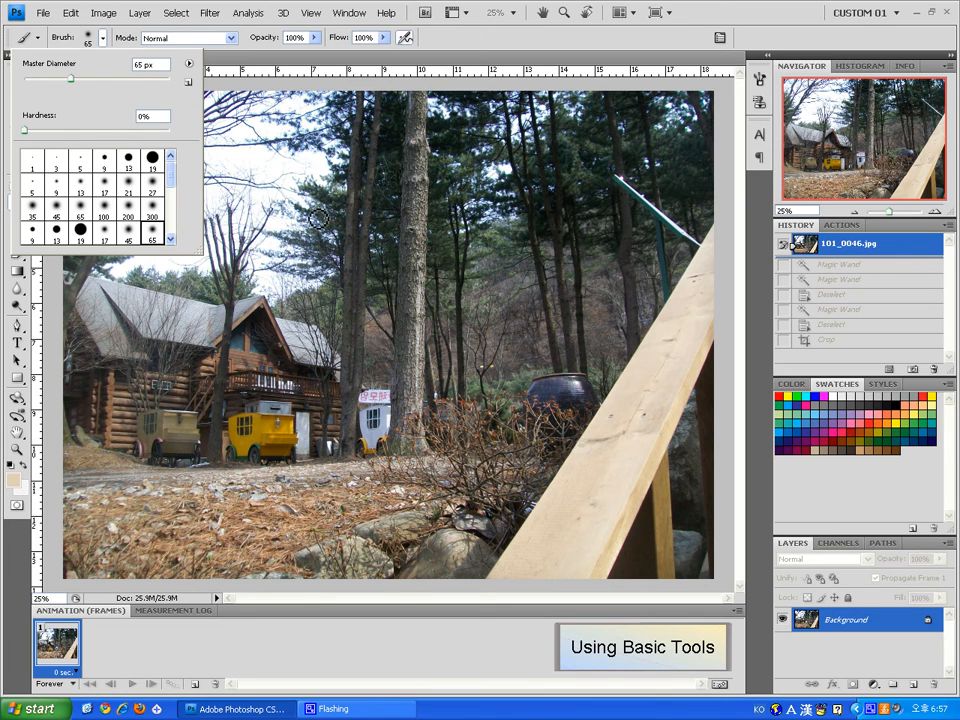
pyautogui.click(152, 207)
pyautogui.click(932, 12)
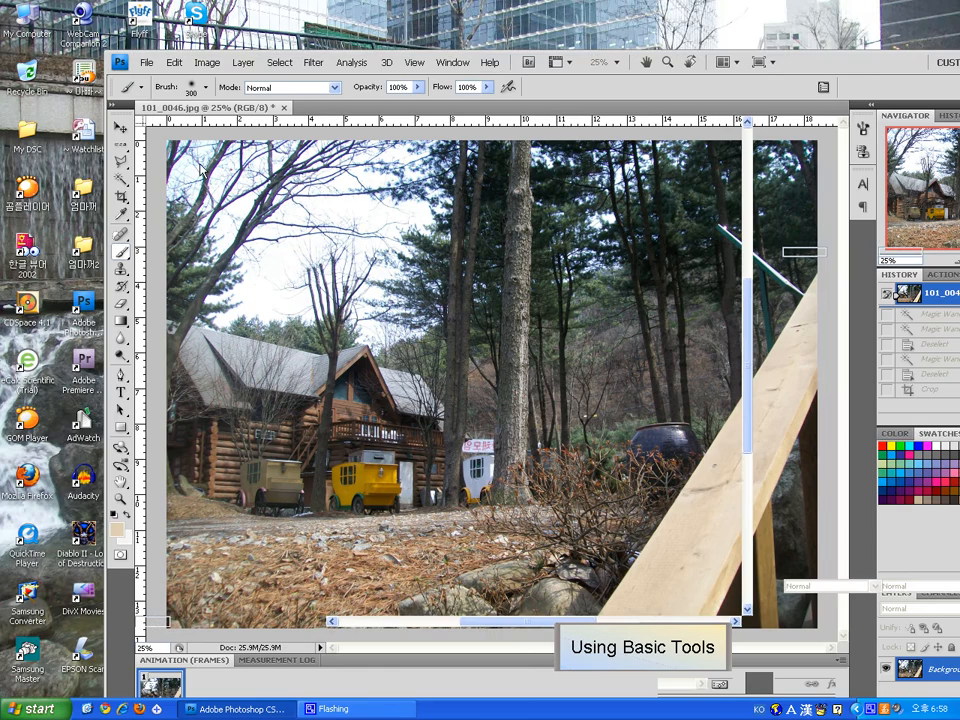
pyautogui.doubleClick(797, 66)
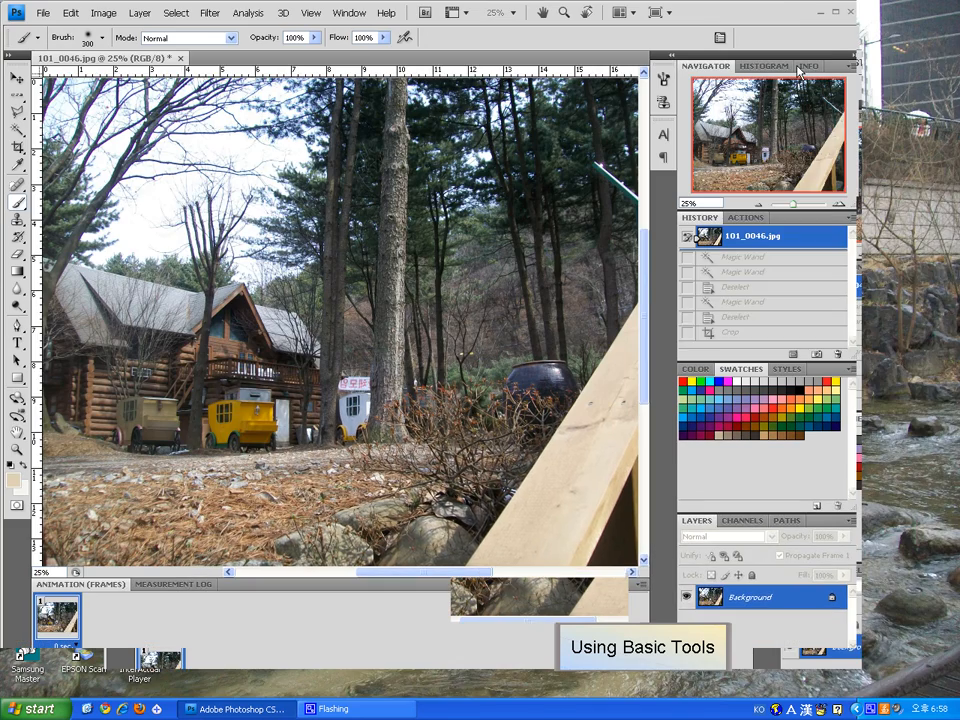
# Step: Paint "Hi" and a smiley face across the upper part of the photo with the beige 300 px brush
pyautogui.moveTo(160, 143); pyautogui.dragTo(181, 314)
pyautogui.moveTo(262, 142); pyautogui.dragTo(321, 372)
pyautogui.moveTo(178, 236); pyautogui.dragTo(280, 243)
pyautogui.moveTo(384, 216); pyautogui.dragTo(422, 374)
pyautogui.click(349, 133)
pyautogui.click(504, 141)
pyautogui.click(564, 140)
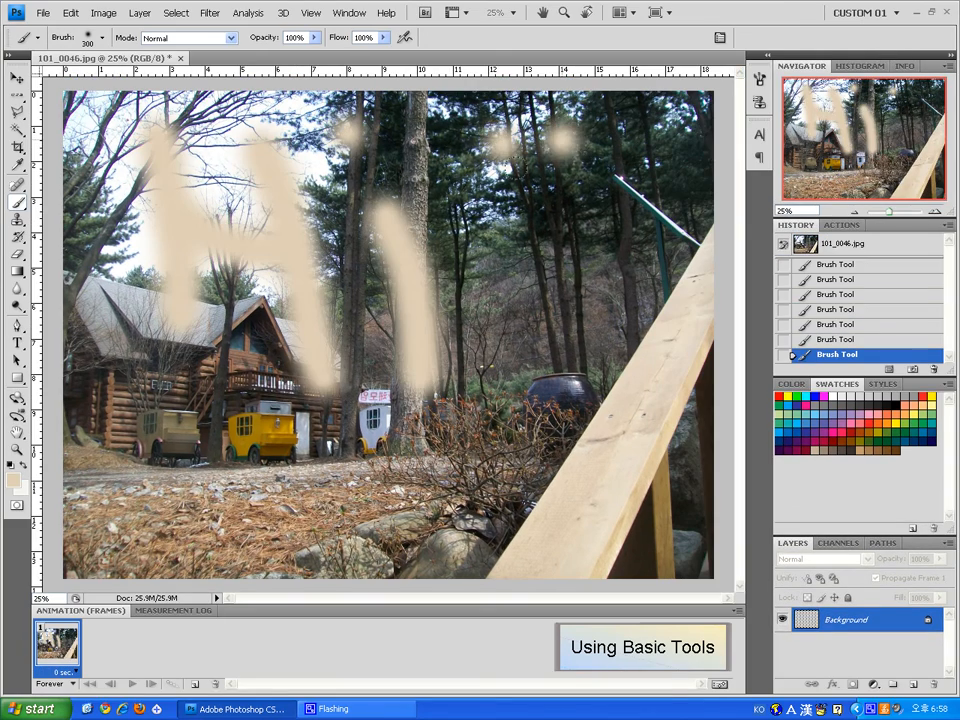
pyautogui.moveTo(458, 186); pyautogui.dragTo(588, 212)
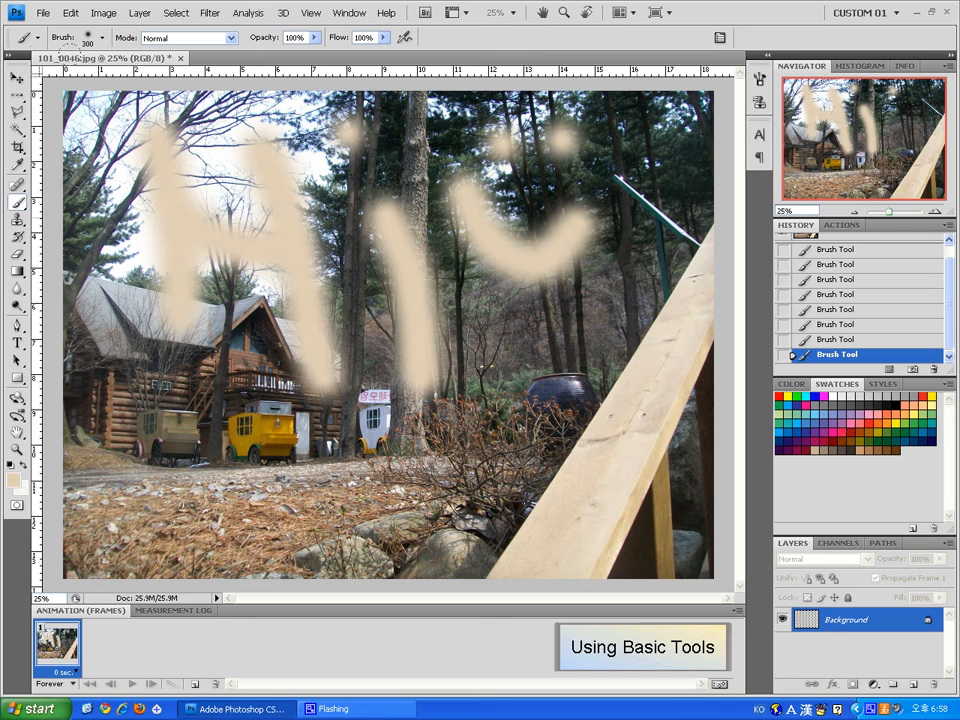
# Step: Choose the textured 60 px brush and paint a long rising stroke from the left wagon across to the beam
pyautogui.click(101, 37)
pyautogui.scroll(-5, 96, 196)
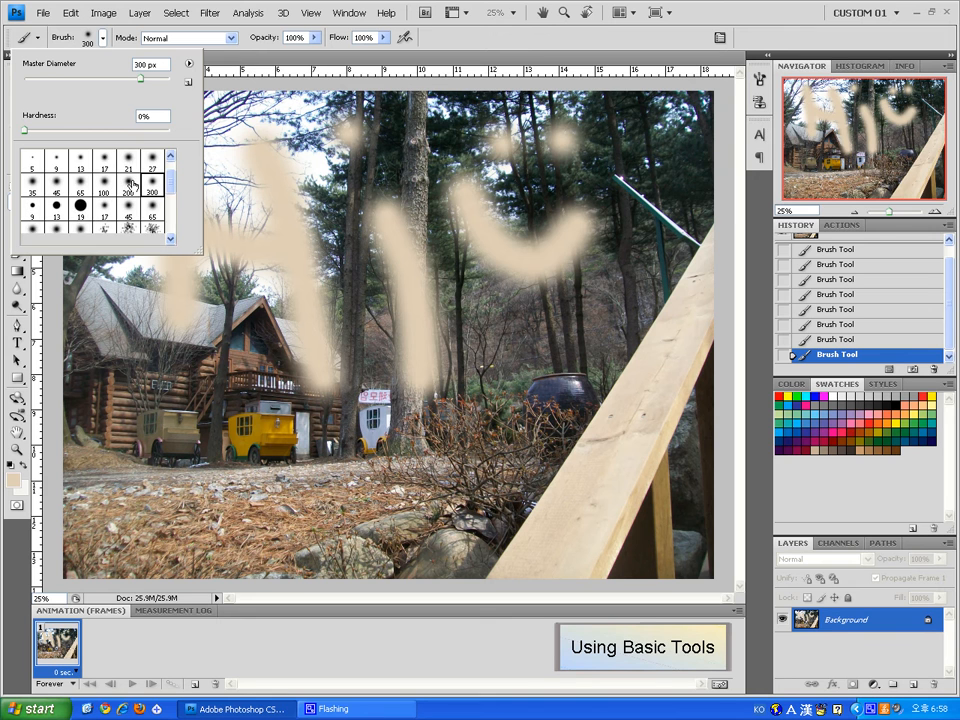
pyautogui.click(88, 193)
pyautogui.press('Return')
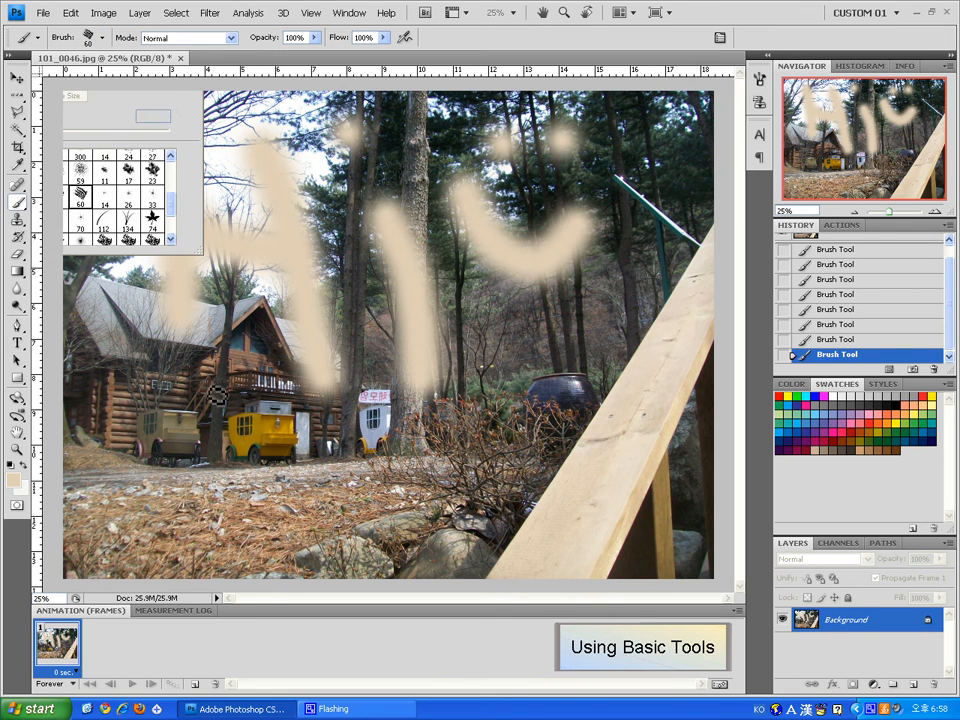
pyautogui.moveTo(125, 425); pyautogui.dragTo(635, 298)
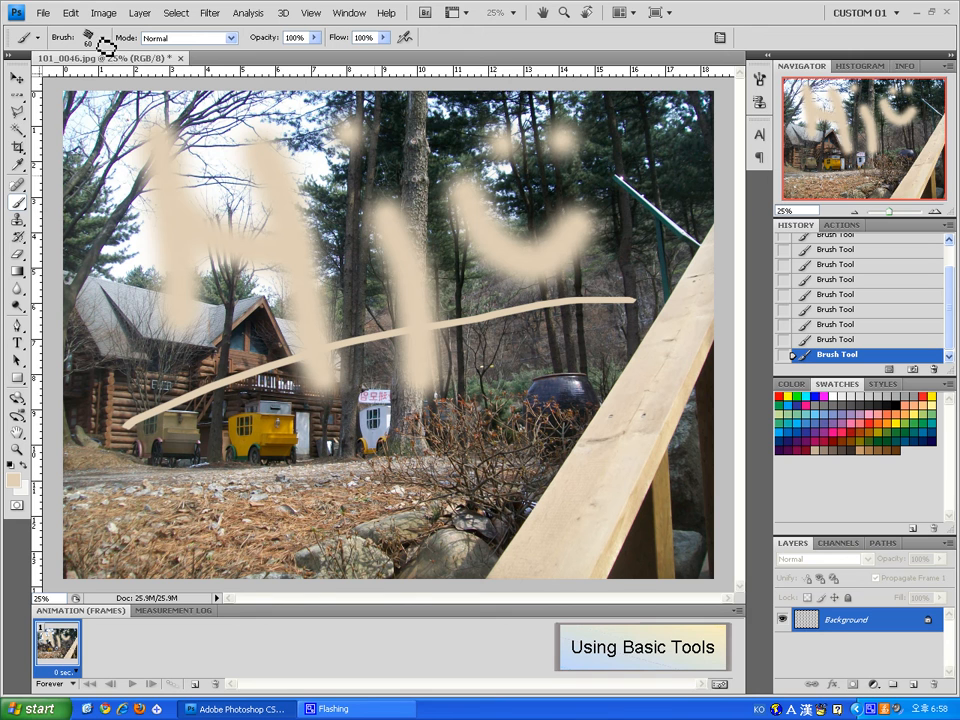
# Step: Choose a rough 63 px brush and paint a vertical stroke from the leaf-covered ground up through the house
pyautogui.click(102, 38)
pyautogui.scroll(-2, 135, 200)
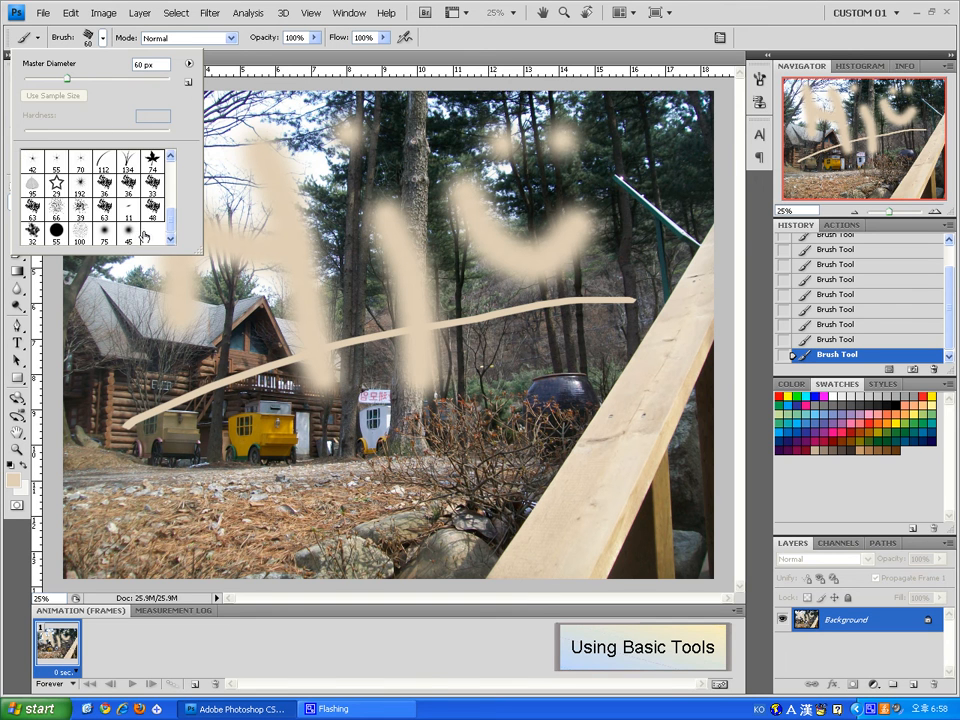
pyautogui.click(103, 209)
pyautogui.press('Return')
pyautogui.moveTo(268, 495); pyautogui.dragTo(286, 66)
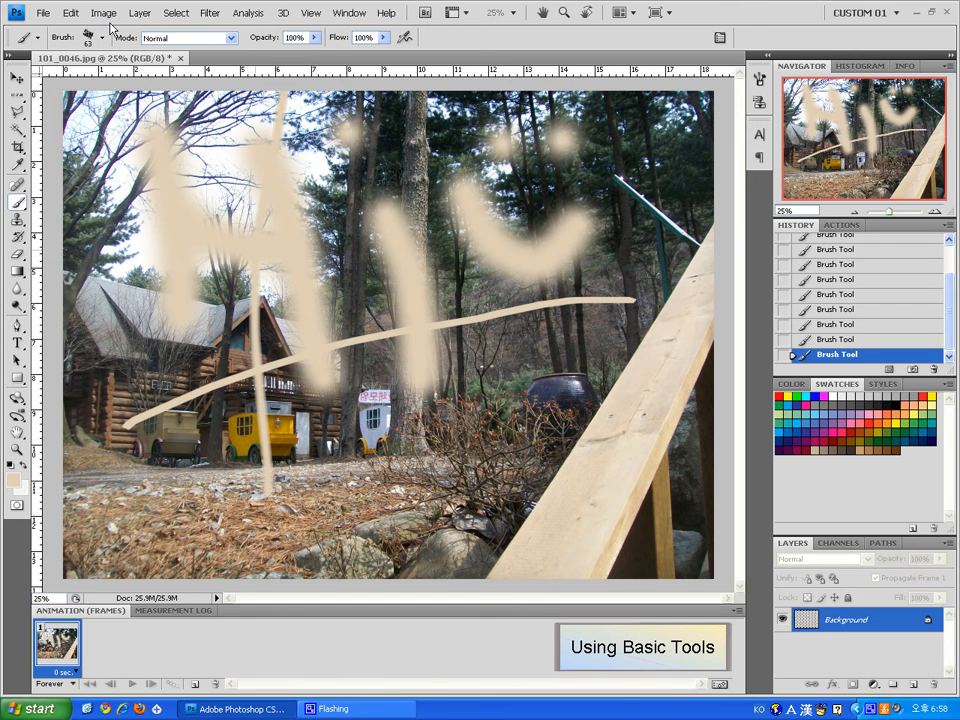
# Step: Replace the brush presets with Drop Shadow Brushes and paint a curved stroke beside the jar using the 40 px brush
pyautogui.click(102, 38)
pyautogui.click(188, 63)
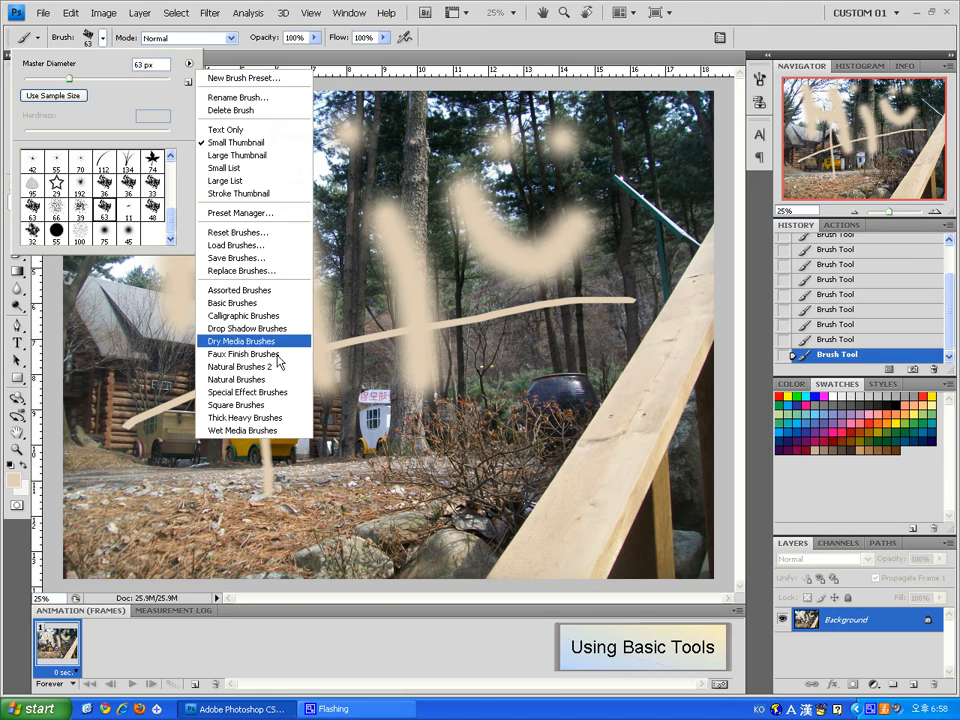
pyautogui.click(250, 328)
pyautogui.click(429, 275)
pyautogui.click(128, 208)
pyautogui.press('Return')
pyautogui.moveTo(528, 518); pyautogui.dragTo(425, 288)
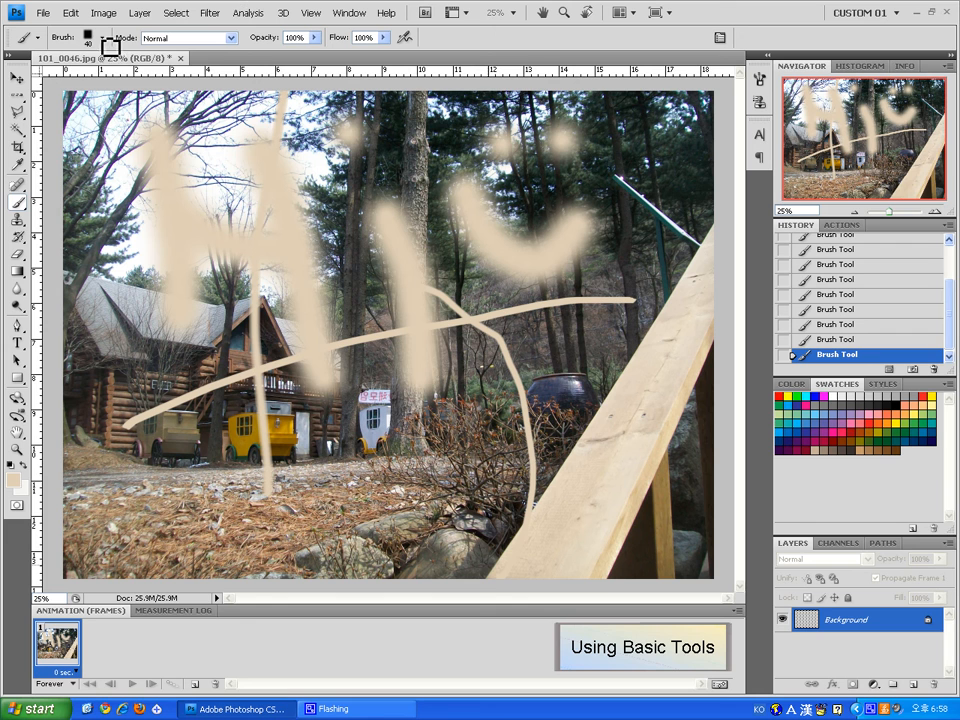
# Step: Replace the brush presets with Special Effect Brushes and paint butterfly trails across the photo using the 29 px butterfly brush
pyautogui.click(102, 38)
pyautogui.click(188, 63)
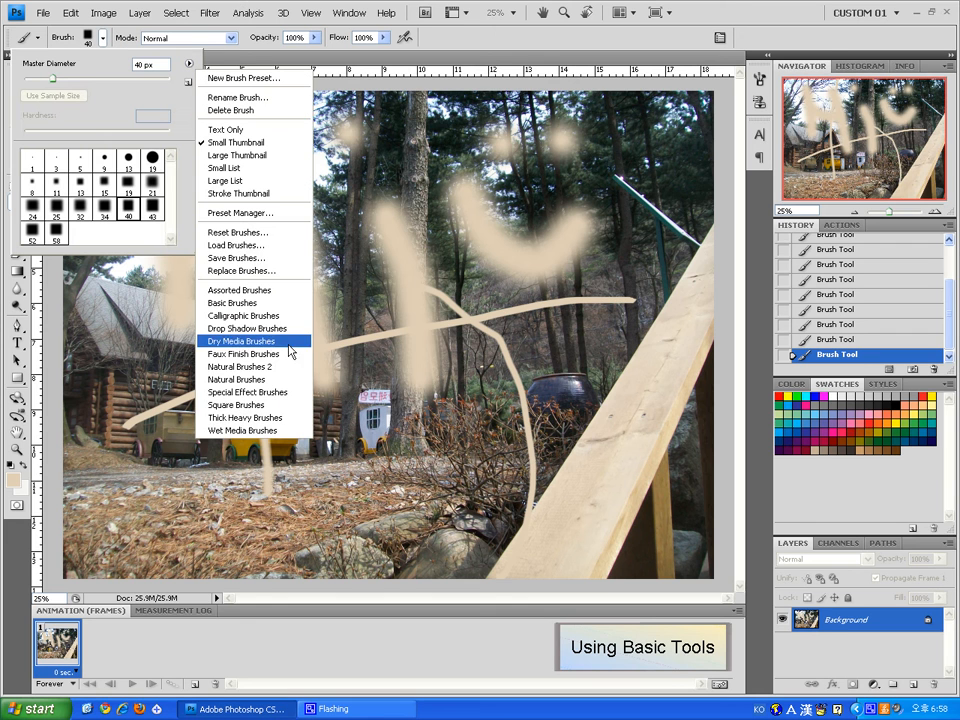
pyautogui.click(245, 392)
pyautogui.click(430, 274)
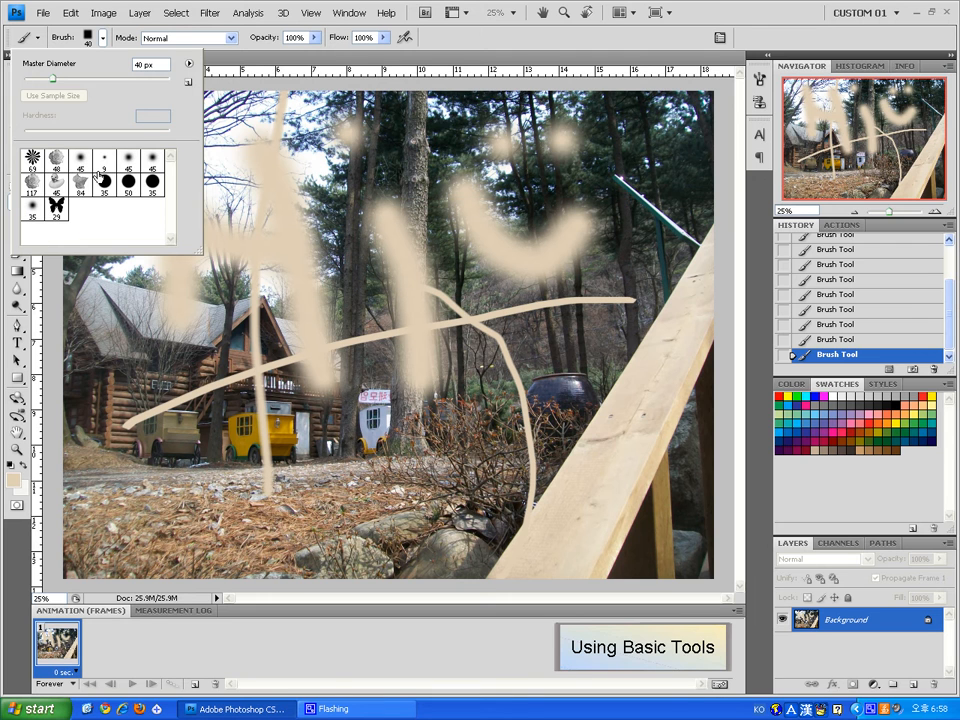
pyautogui.click(56, 206)
pyautogui.moveTo(148, 464)
pyautogui.mouseDown()
pyautogui.moveTo(332, 296)
pyautogui.moveTo(470, 246)
pyautogui.mouseUp()
pyautogui.moveTo(610, 244); pyautogui.dragTo(704, 234)
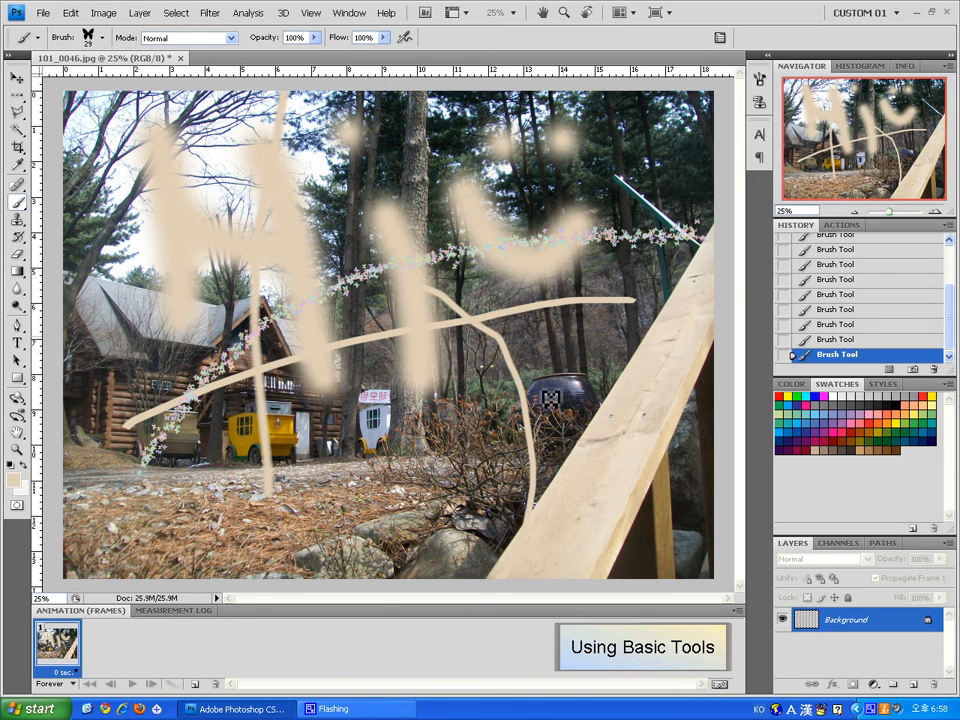
pyautogui.moveTo(562, 336)
pyautogui.mouseDown()
pyautogui.moveTo(196, 468)
pyautogui.moveTo(562, 346)
pyautogui.moveTo(190, 465)
pyautogui.mouseUp()
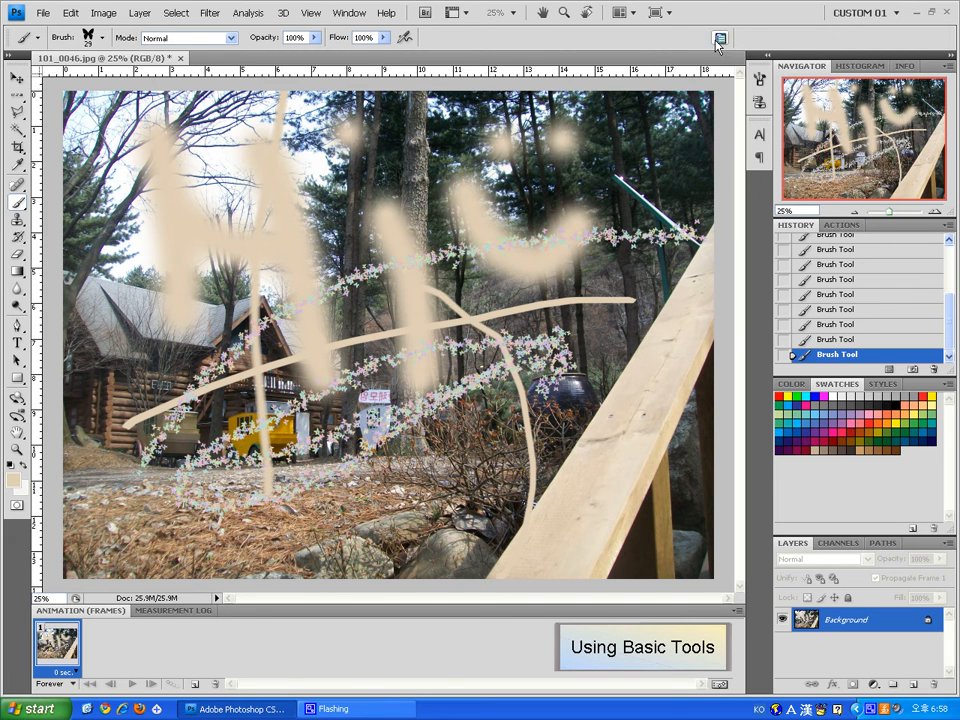
# Step: Examine the butterfly brush's presets and tip shape options in the brush settings
pyautogui.click(759, 80)
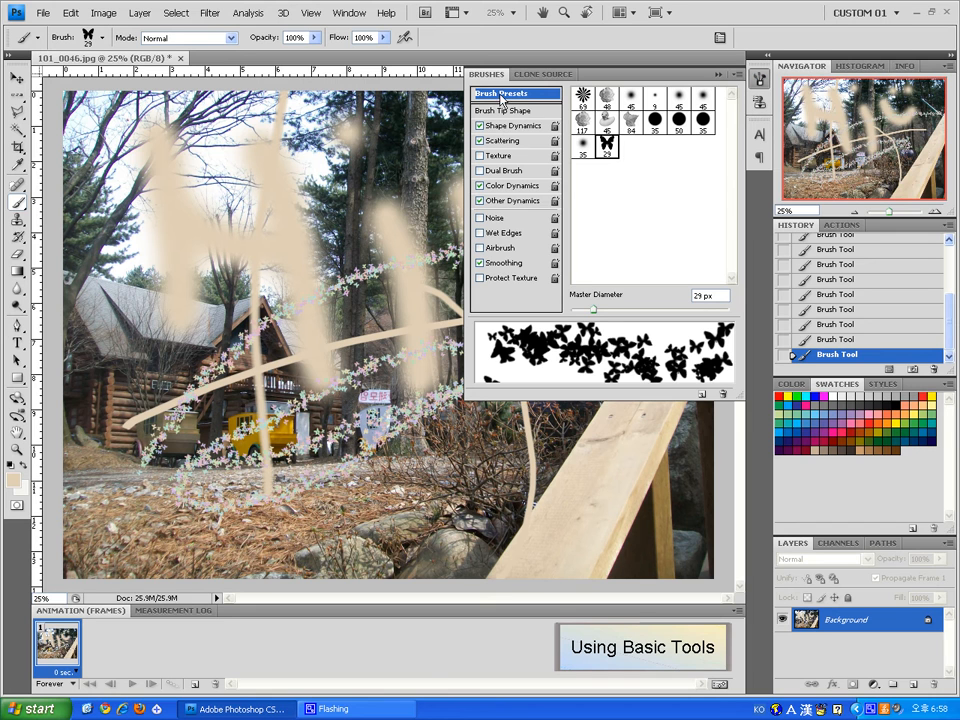
pyautogui.click(503, 110)
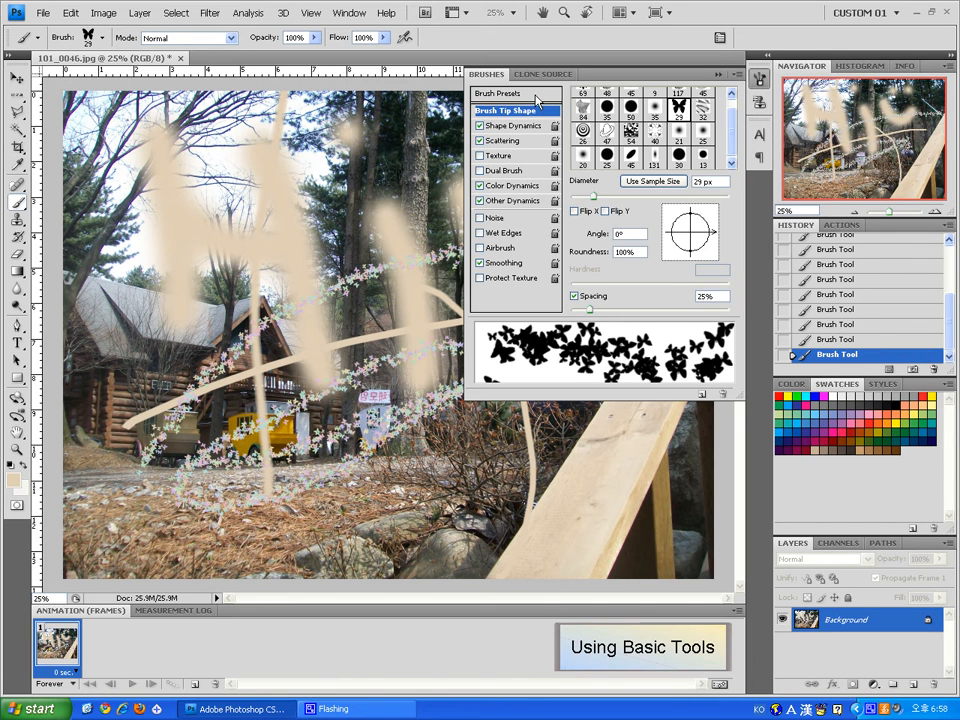
pyautogui.click(536, 96)
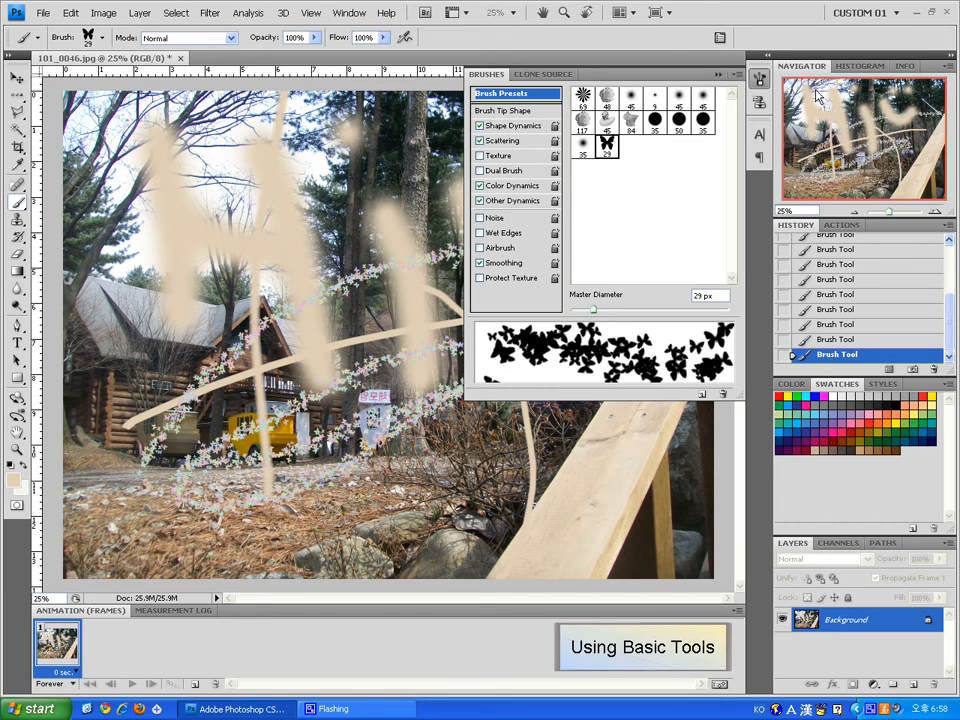
pyautogui.click(759, 77)
# Step: Activate the Clone Stamp tool and restore the original 101_0046.jpg snapshot
pyautogui.click(17, 220)
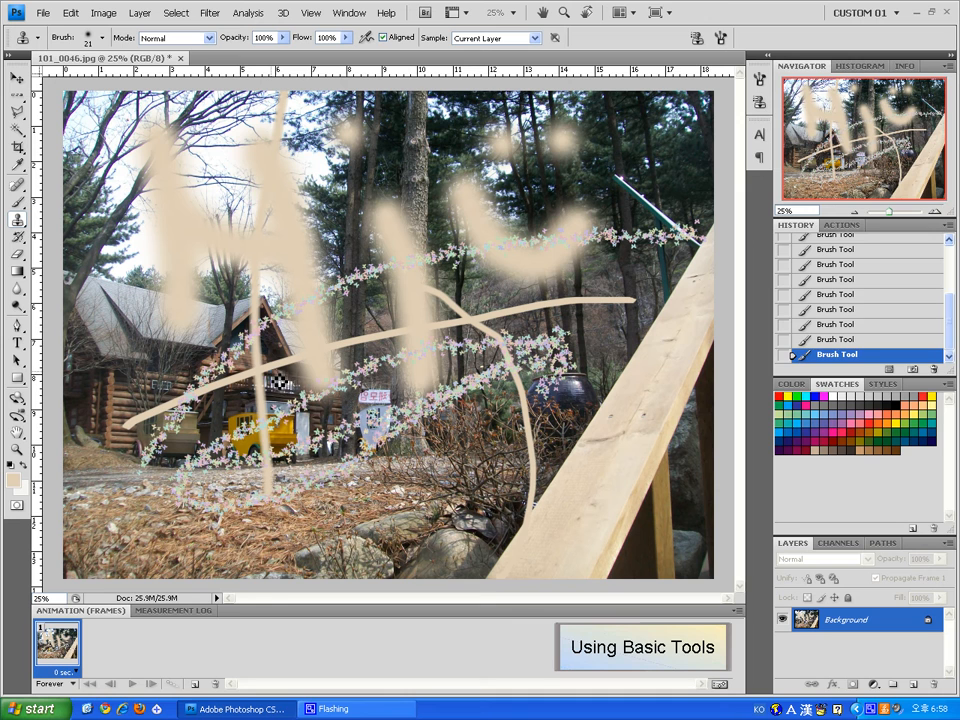
pyautogui.scroll(5, 886, 289)
pyautogui.click(830, 245)
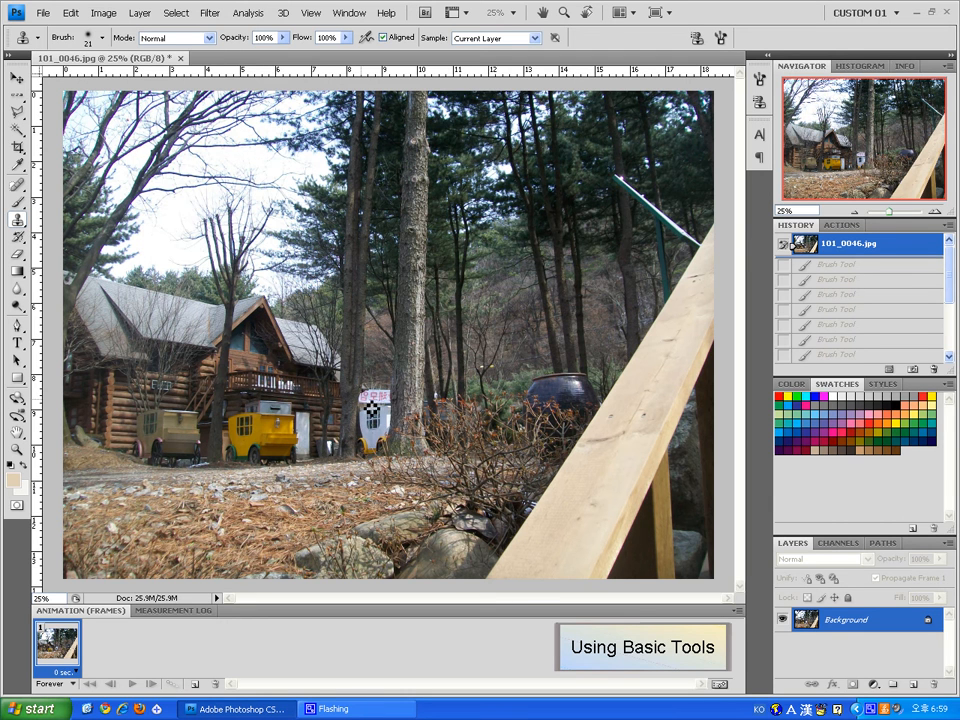
# Step: Reset the brush presets to the defaults and choose the soft round 300 px brush for the Clone Stamp
pyautogui.click(100, 40)
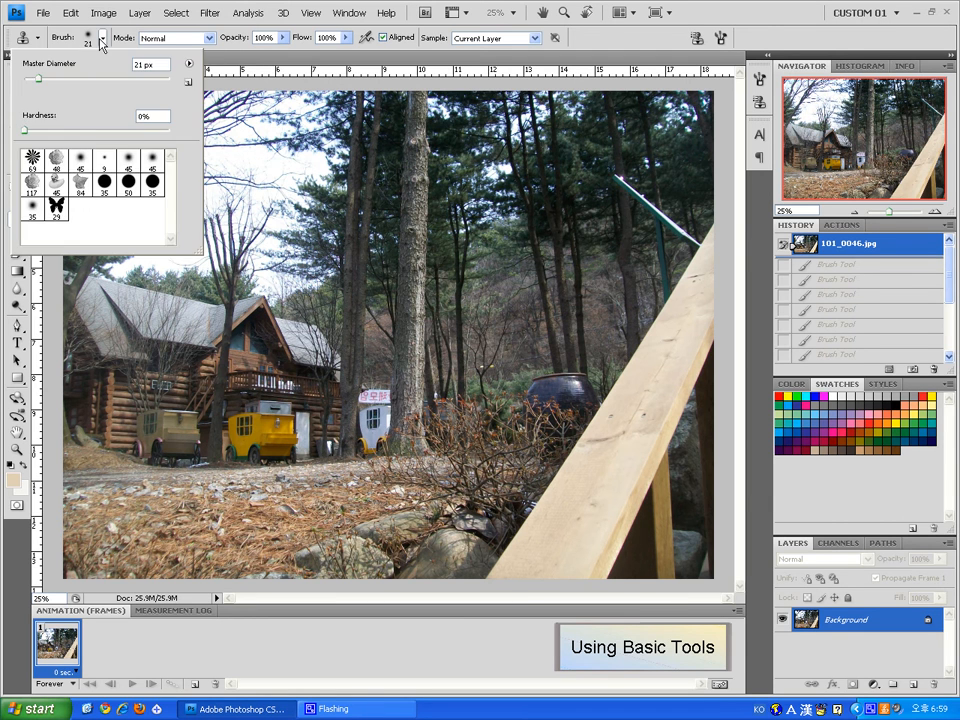
pyautogui.click(189, 63)
pyautogui.click(265, 229)
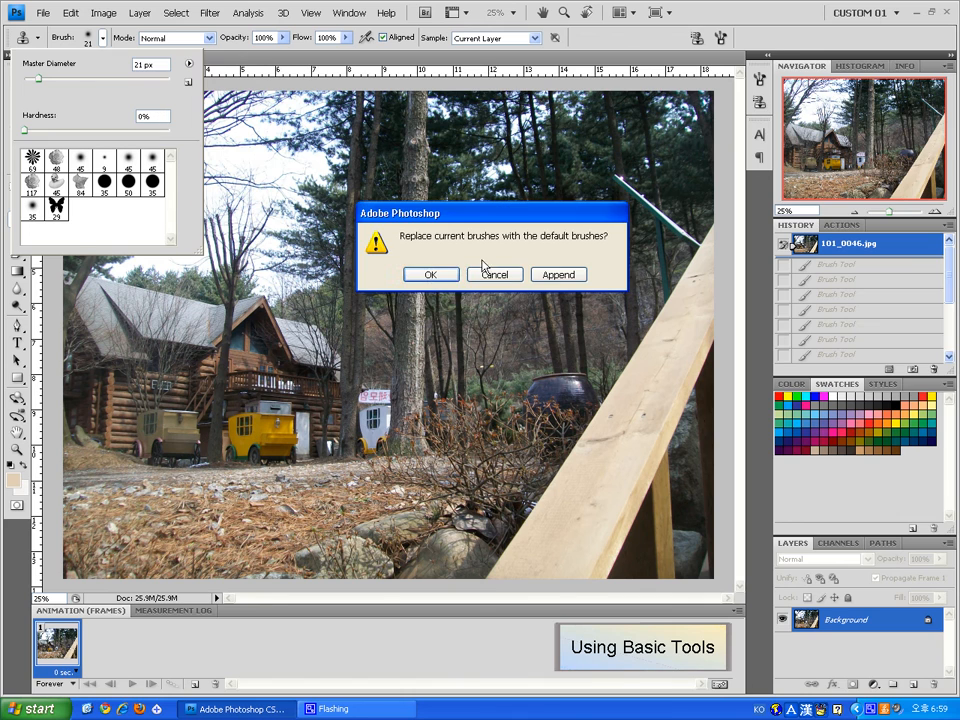
pyautogui.click(430, 276)
pyautogui.click(152, 208)
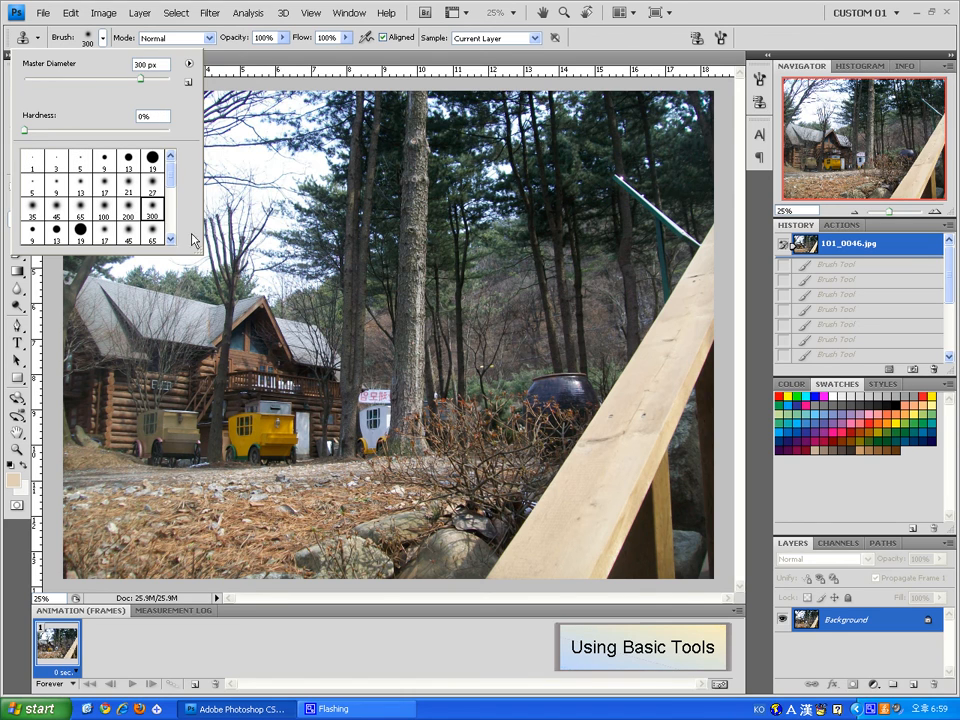
pyautogui.doubleClick(740, 12)
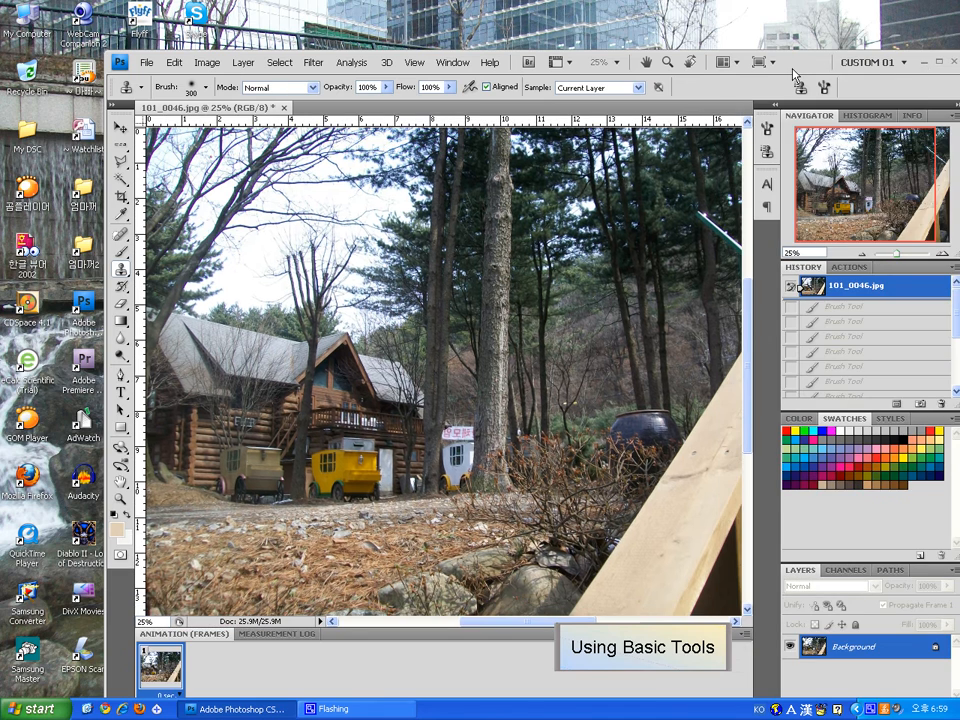
pyautogui.doubleClick(796, 68)
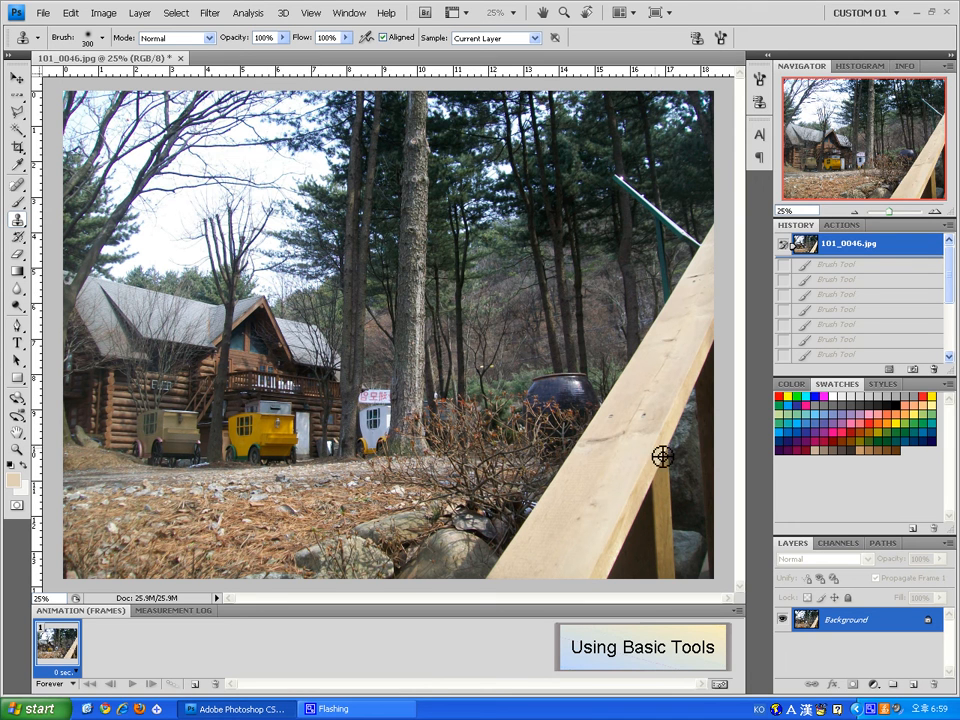
# Step: Clone the diagonal beam and its surroundings over the wagons and central trees, and restore the original 101_0046.jpg snapshot
pyautogui.keyDown('alt'); pyautogui.click(600, 466); pyautogui.keyUp('alt')
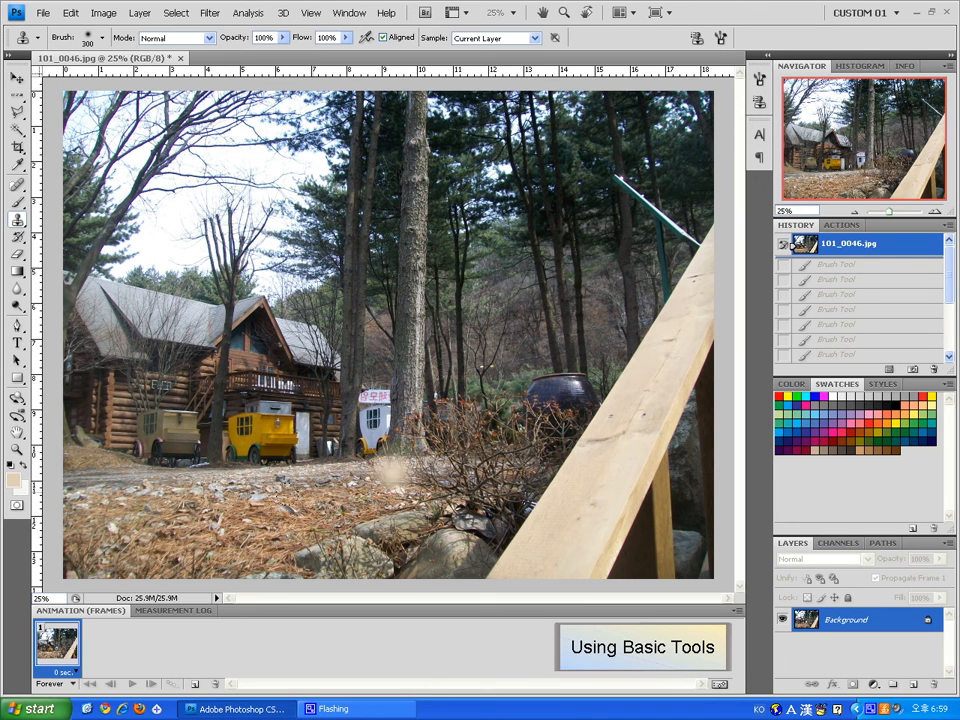
pyautogui.moveTo(407, 403)
pyautogui.mouseDown()
pyautogui.moveTo(416, 333)
pyautogui.moveTo(432, 368)
pyautogui.moveTo(445, 342)
pyautogui.moveTo(396, 461)
pyautogui.moveTo(490, 265)
pyautogui.moveTo(455, 194)
pyautogui.moveTo(318, 428)
pyautogui.moveTo(428, 431)
pyautogui.moveTo(248, 502)
pyautogui.moveTo(244, 493)
pyautogui.mouseUp()
pyautogui.moveTo(306, 443)
pyautogui.mouseDown()
pyautogui.moveTo(288, 450)
pyautogui.moveTo(472, 158)
pyautogui.mouseUp()
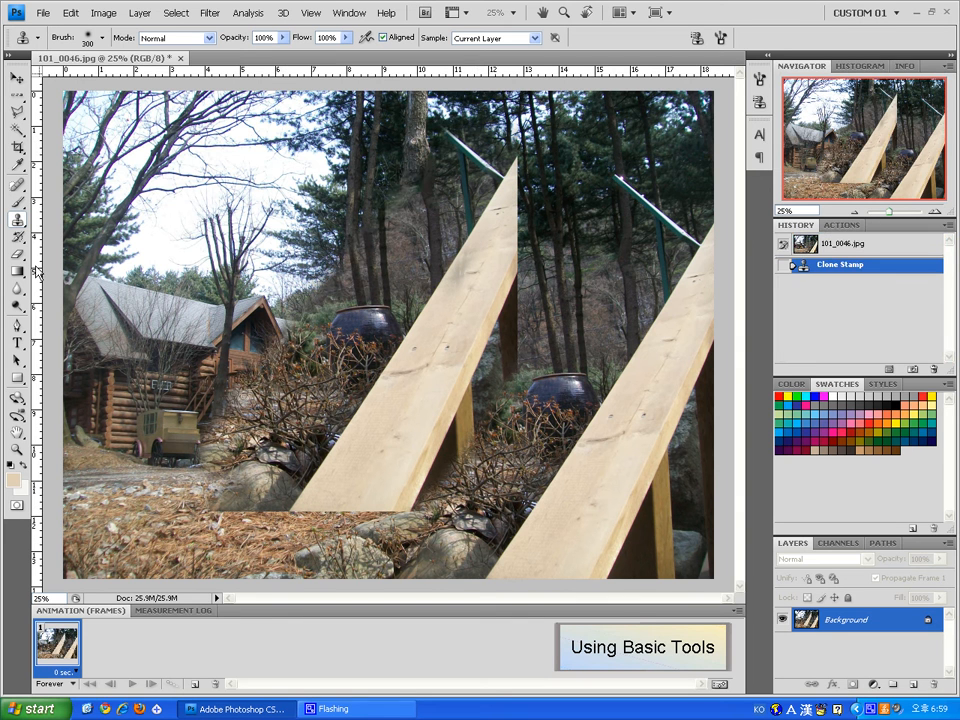
pyautogui.click(835, 244)
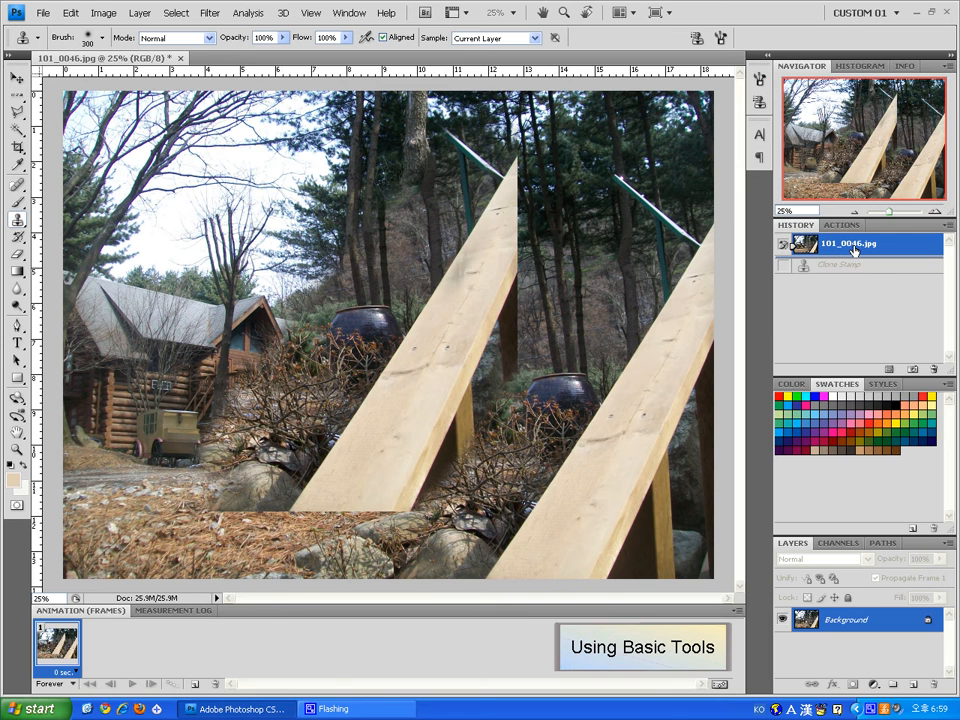
# Step: Add a new layer above the background and paint scattered brush loops over the house and central trees
pyautogui.press('e')
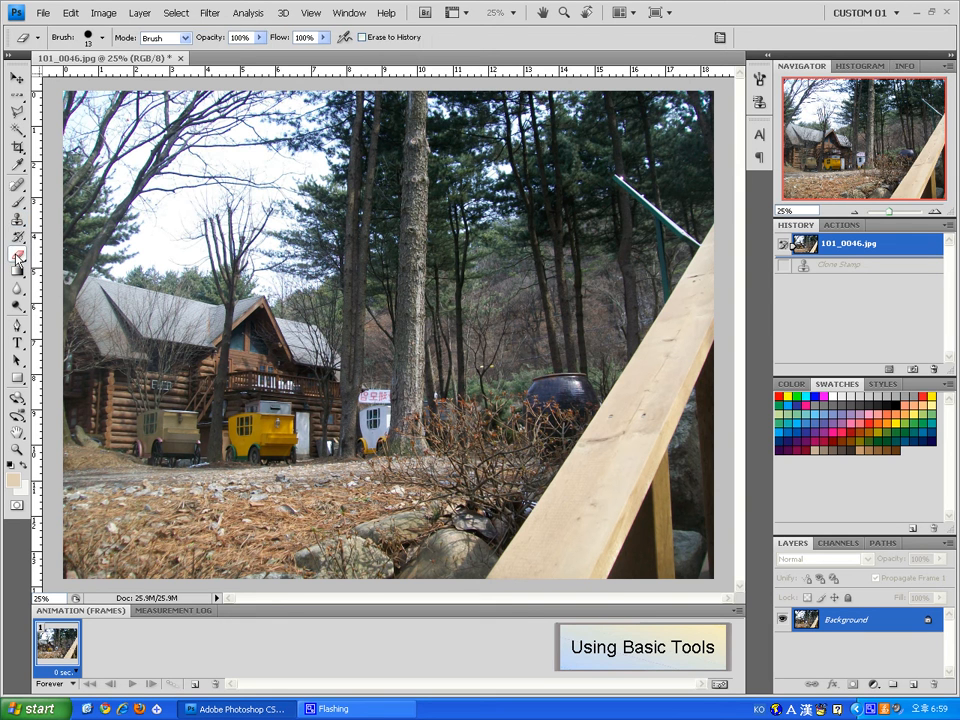
pyautogui.click(18, 202)
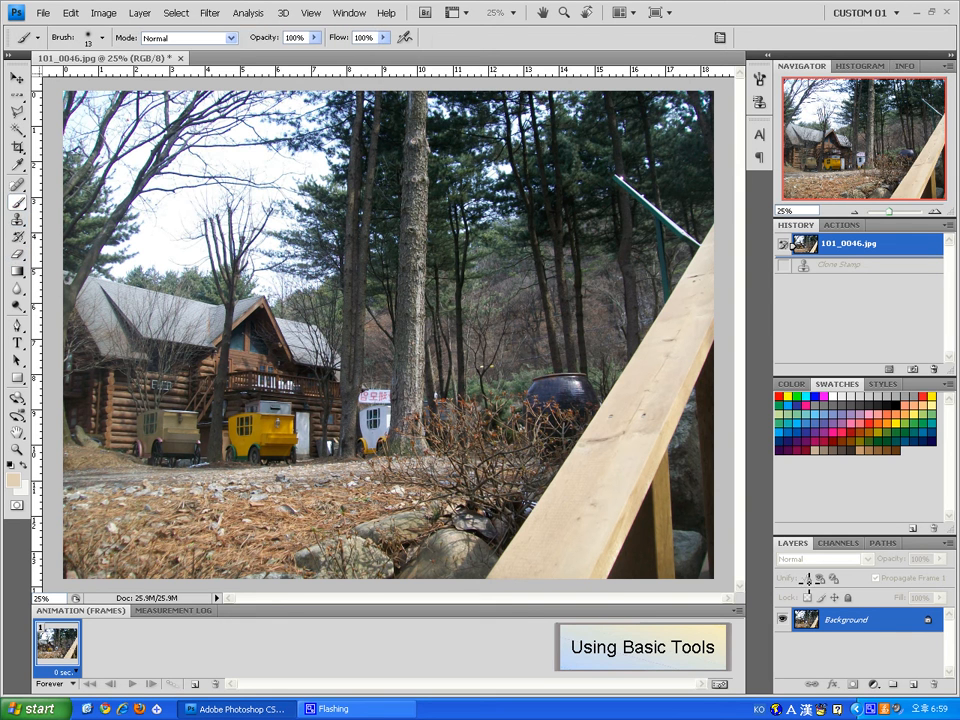
pyautogui.click(913, 684)
pyautogui.moveTo(428, 398)
pyautogui.mouseDown()
pyautogui.moveTo(385, 318)
pyautogui.moveTo(392, 430)
pyautogui.mouseUp()
# Step: Erase a path diagonally through the painted loops with the 13 px Eraser, and revert to the brush stroke state
pyautogui.click(18, 255)
pyautogui.moveTo(240, 450); pyautogui.dragTo(522, 168)
pyautogui.click(812, 283)
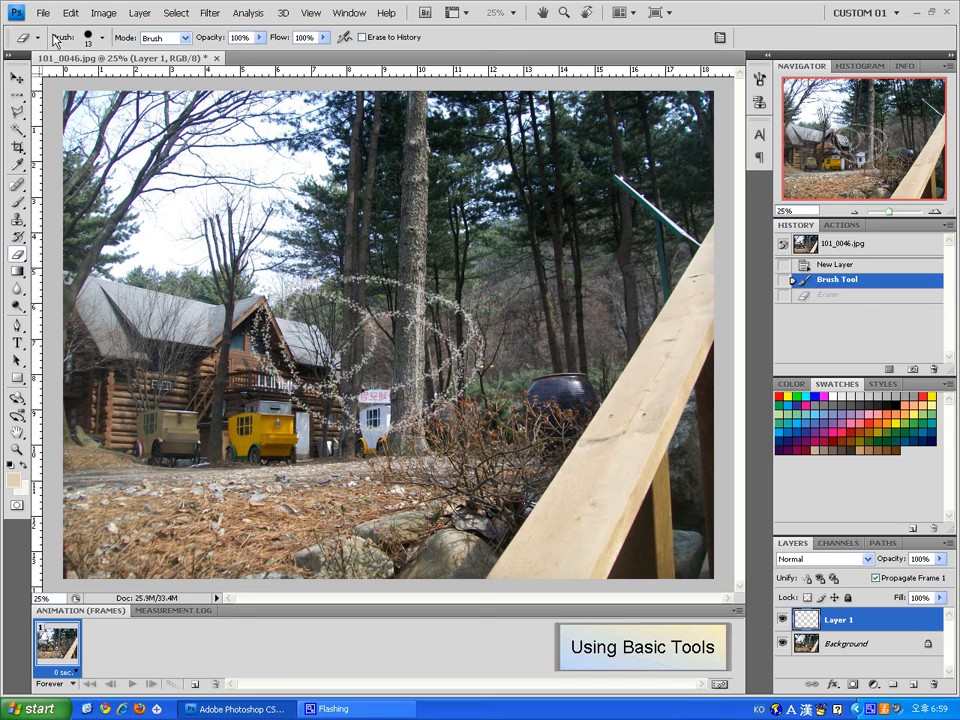
# Step: Erase broad strokes through the painted loops with the soft round 300 px Eraser brush, and delete Layer 1
pyautogui.click(101, 37)
pyautogui.click(152, 209)
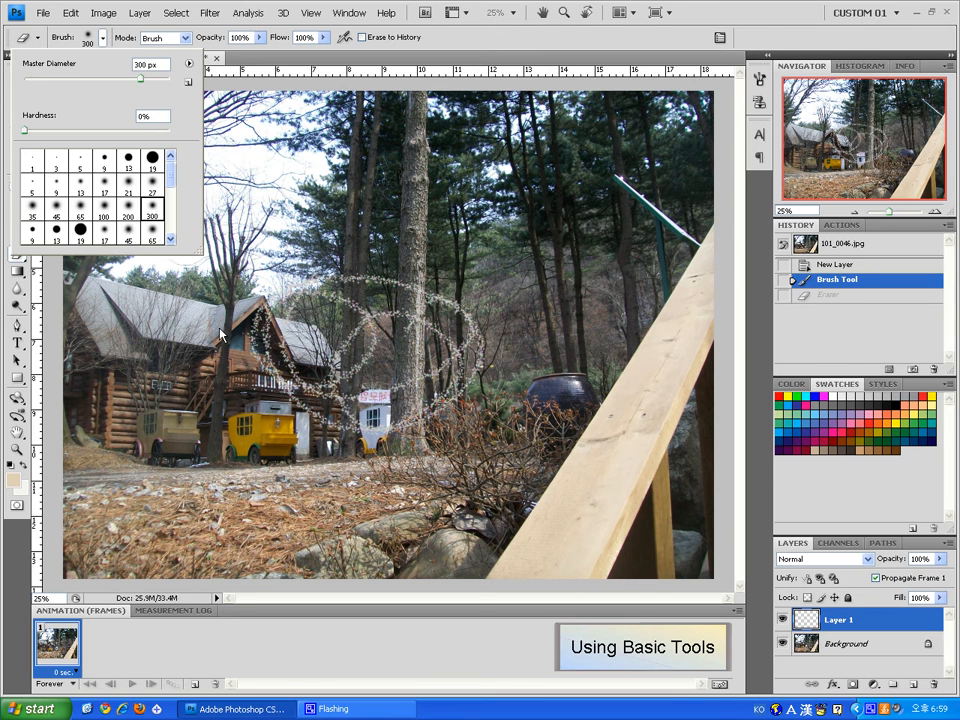
pyautogui.click(220, 335)
pyautogui.moveTo(325, 290); pyautogui.dragTo(440, 408)
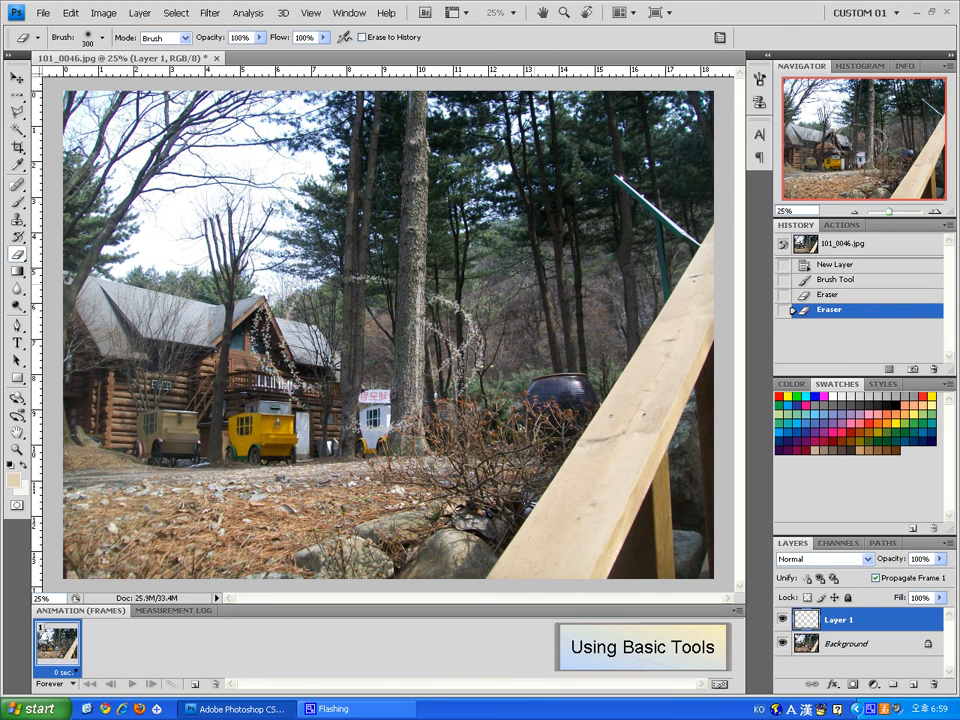
pyautogui.moveTo(458, 300); pyautogui.dragTo(300, 388)
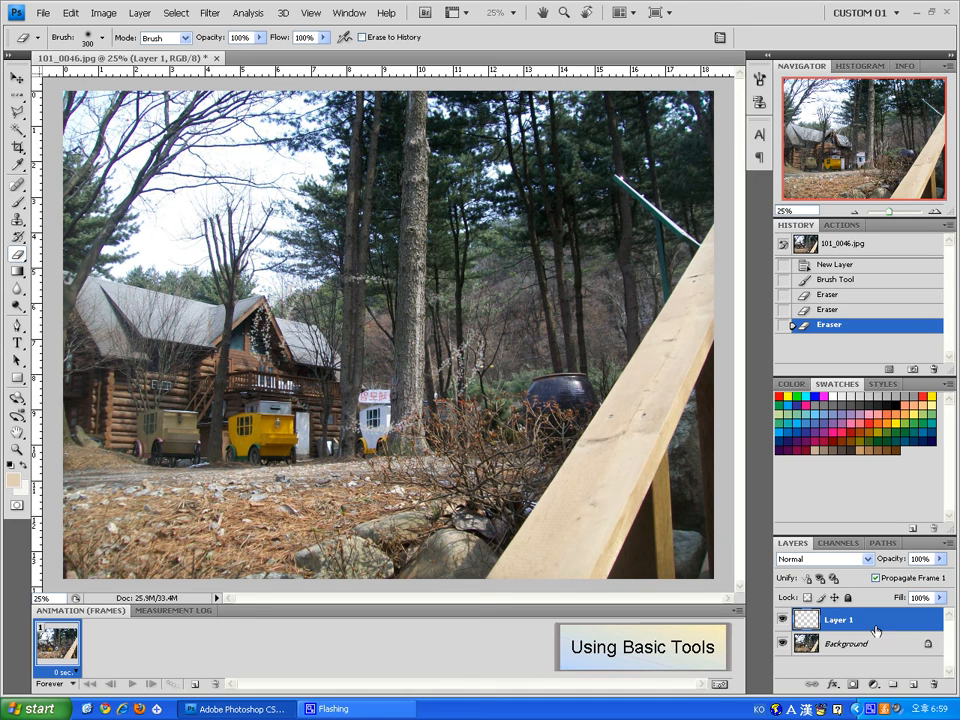
pyautogui.moveTo(880, 621); pyautogui.dragTo(933, 684)
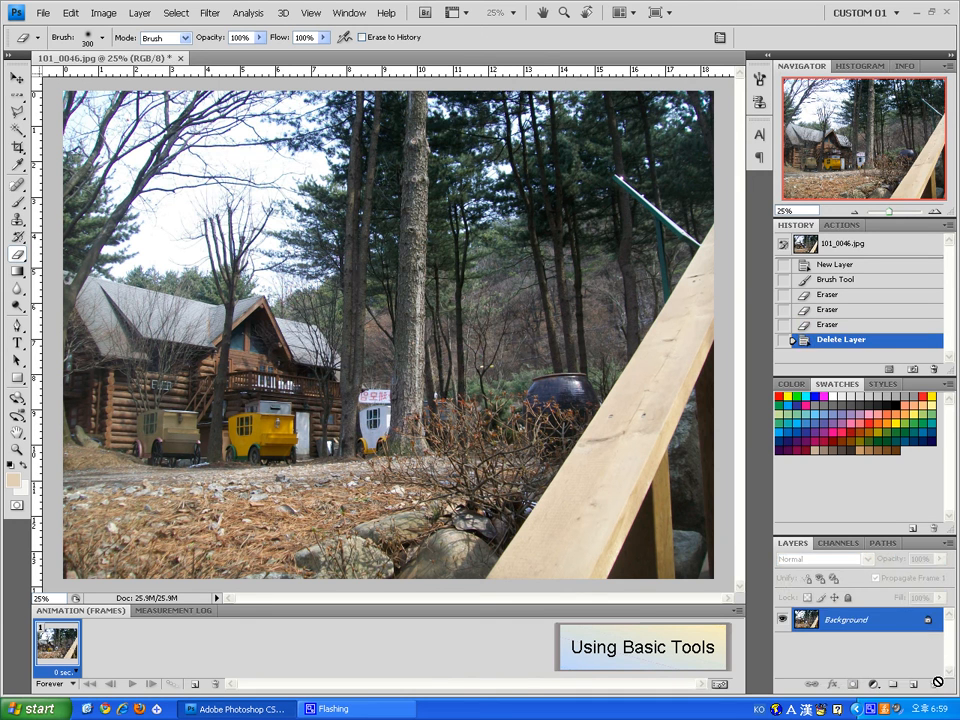
# Step: Erase a wide diagonal area of the background across the central trees, and restore the original 101_0046.jpg snapshot
pyautogui.moveTo(412, 245)
pyautogui.mouseDown()
pyautogui.moveTo(362, 240)
pyautogui.moveTo(607, 162)
pyautogui.mouseUp()
pyautogui.click(876, 250)
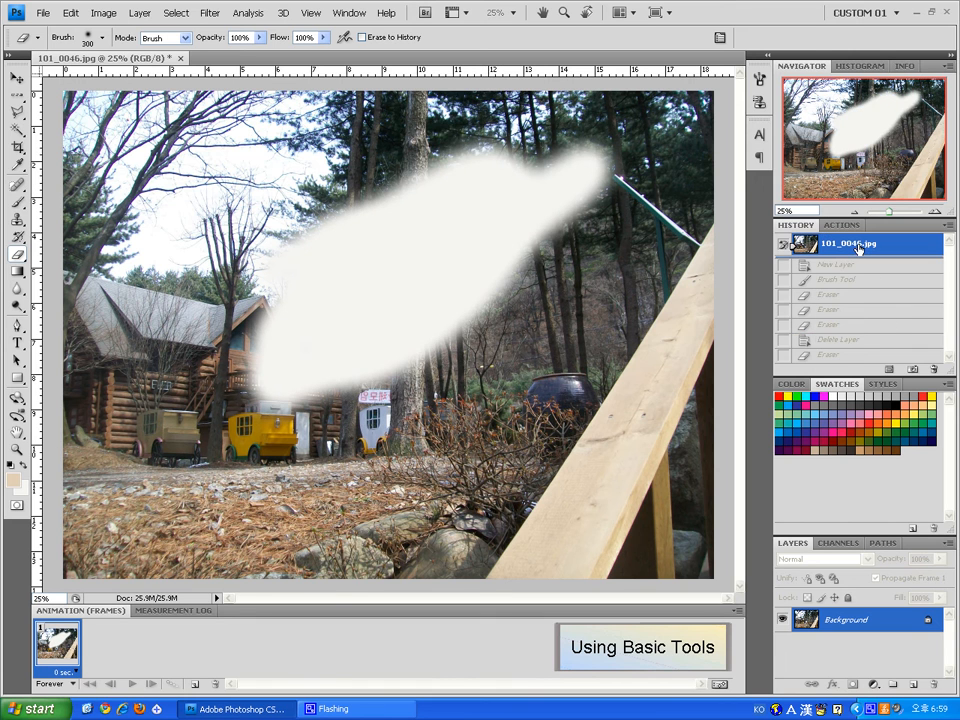
# Step: Replace the Gradient tool's presets with the Color Harmonies 2 set and choose the yellow-green-blue gradient
pyautogui.click(17, 271)
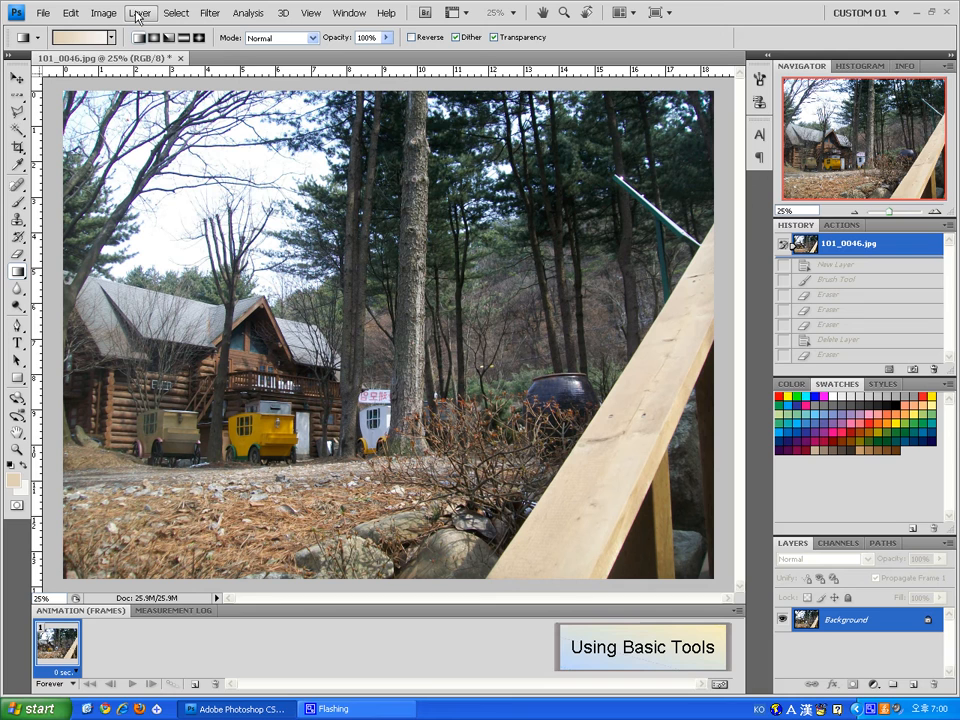
pyautogui.click(112, 38)
pyautogui.click(112, 38)
pyautogui.click(189, 61)
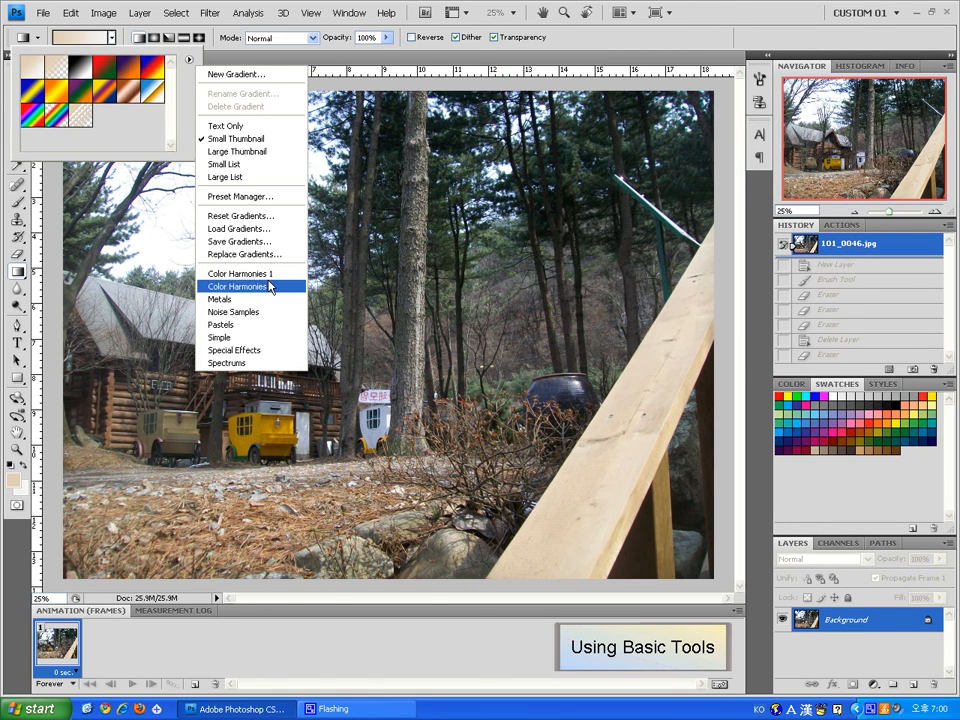
pyautogui.click(272, 285)
pyautogui.click(437, 274)
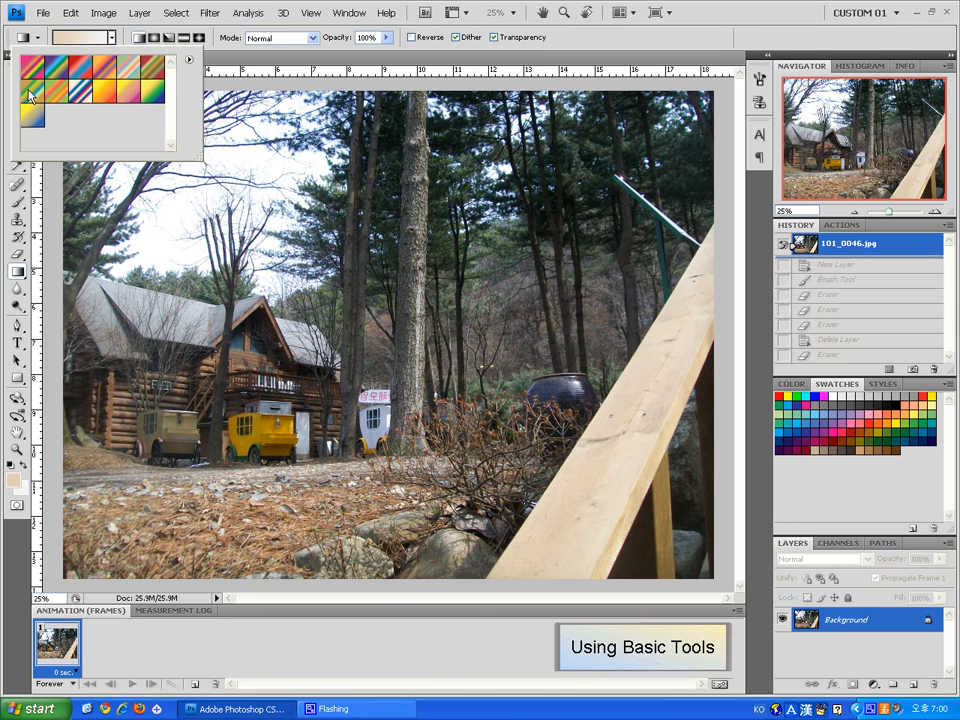
pyautogui.click(156, 101)
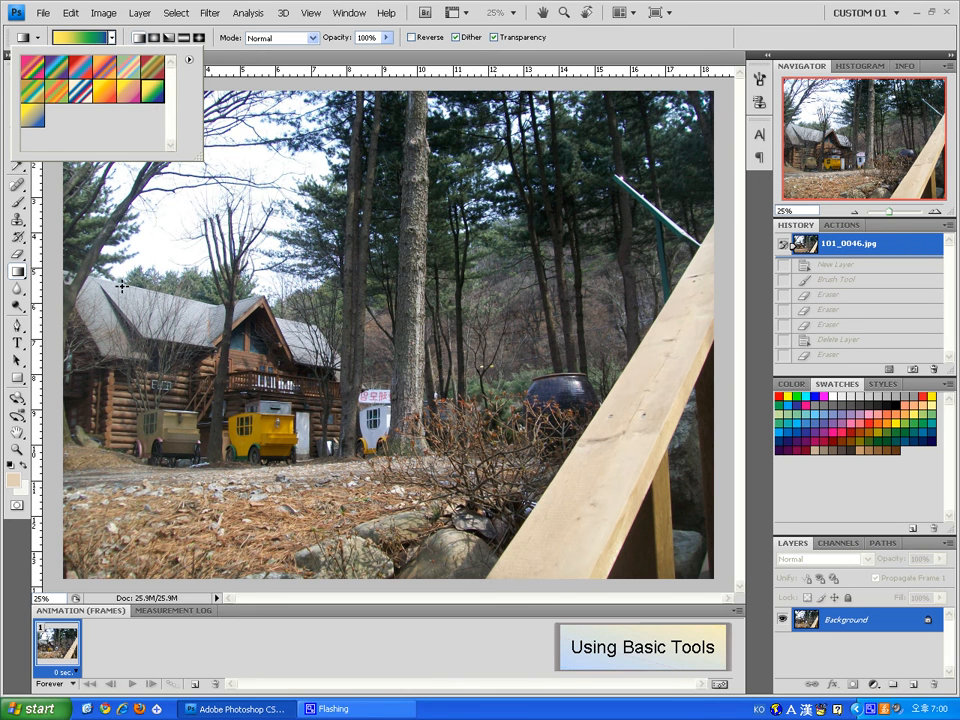
# Step: Fill the photo with a linear gradient running from the house roof to the lower-right corner, and undo it
pyautogui.moveTo(121, 287); pyautogui.dragTo(719, 563)
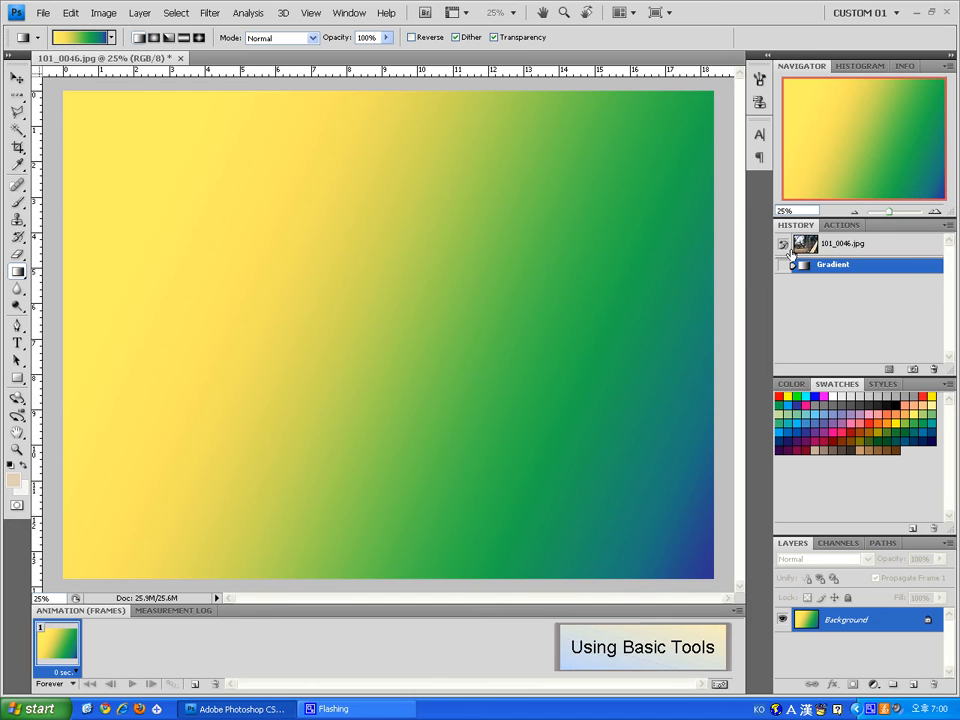
pyautogui.hotkey('ctrl', 'z')
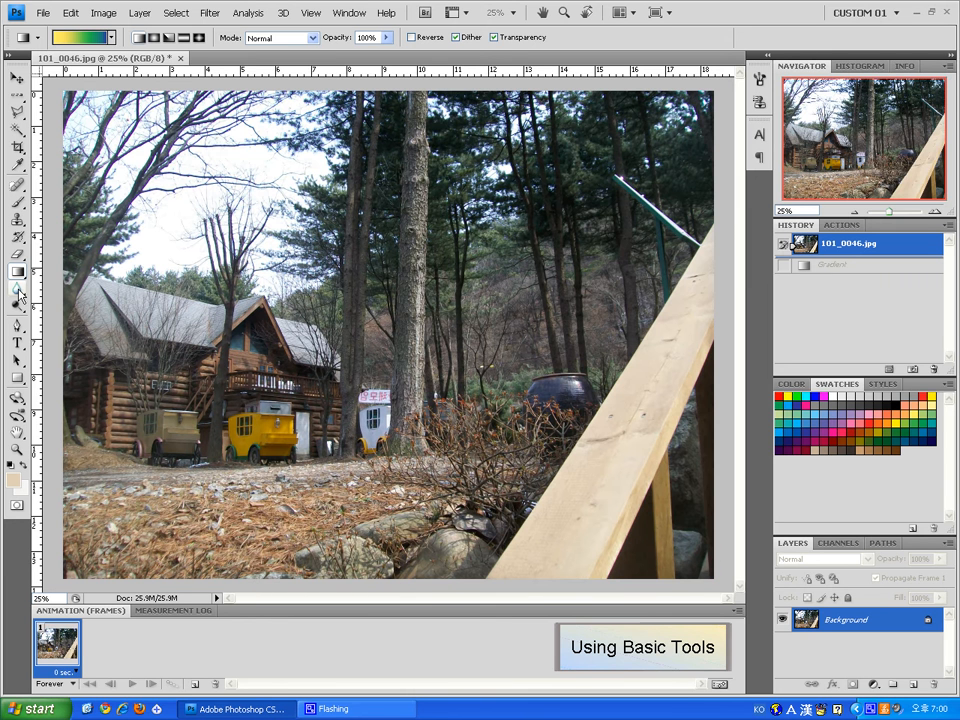
# Step: Blur the area around the trees beside the house with the Blur tool, and restore the original 101_0046.jpg snapshot
pyautogui.click(18, 291)
pyautogui.moveTo(363, 313); pyautogui.dragTo(328, 321)
pyautogui.click(862, 245)
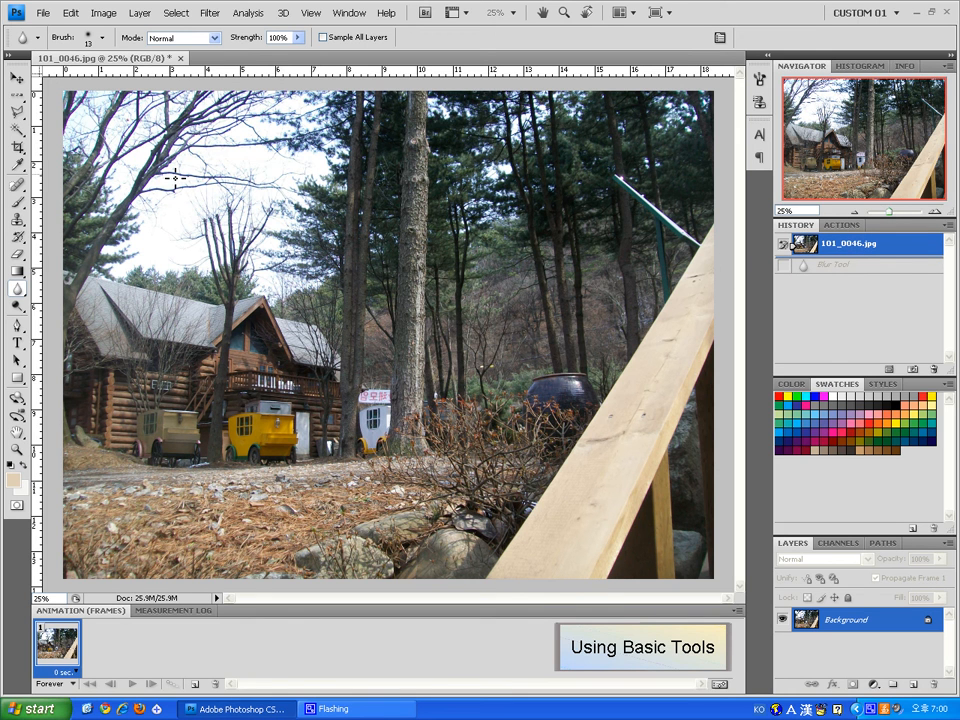
# Step: Trace the diagonal wooden beam with the Pen tool as a closed five-point path
pyautogui.press('p')
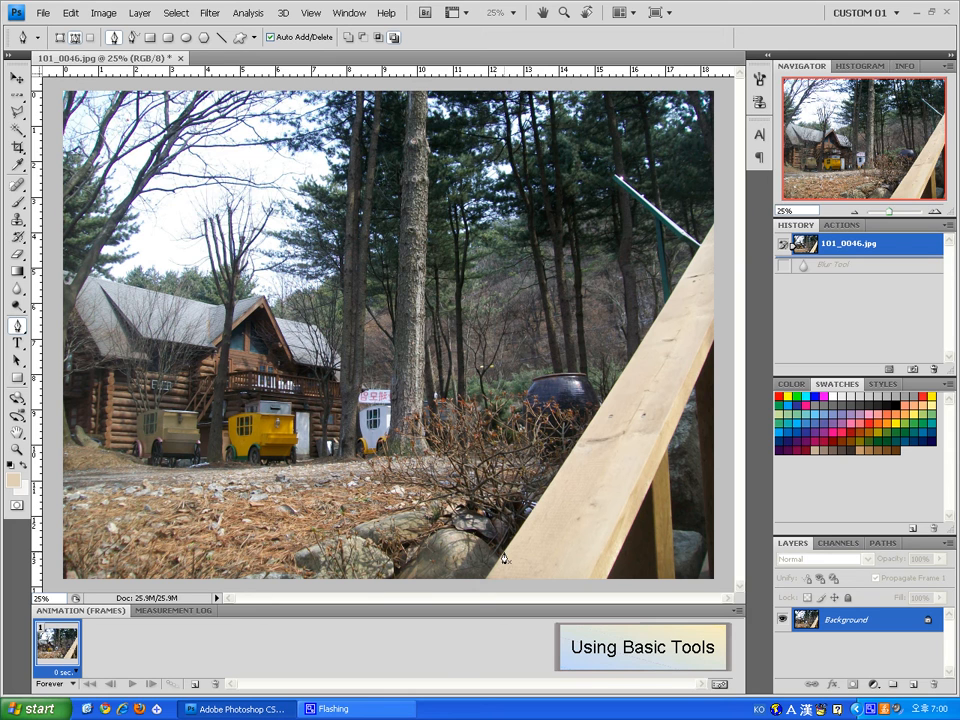
pyautogui.click(652, 317)
pyautogui.click(711, 233)
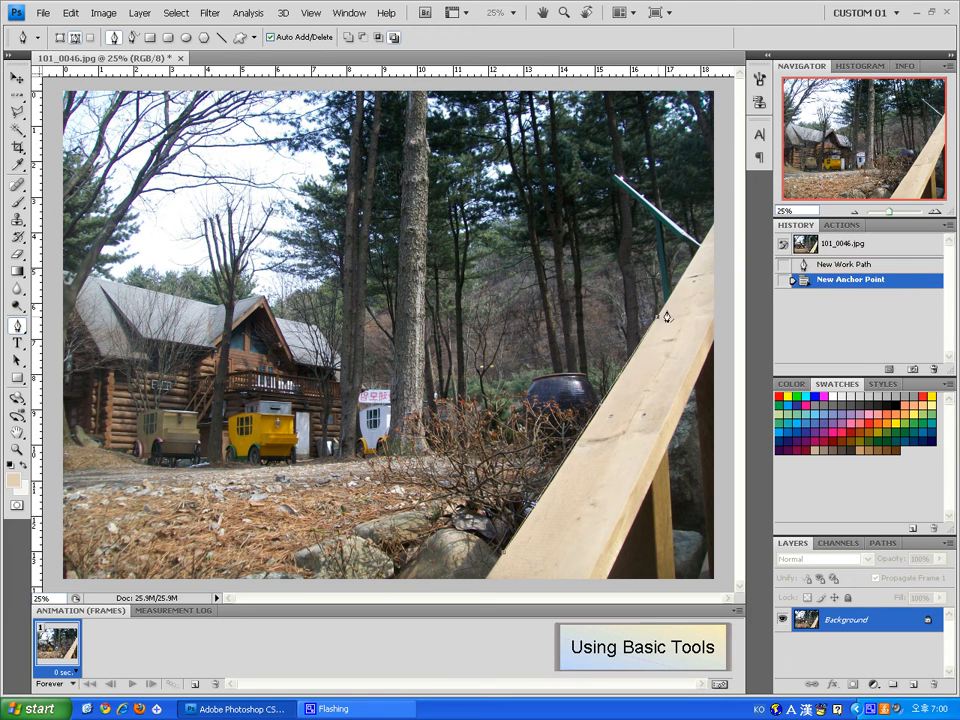
pyautogui.click(712, 227)
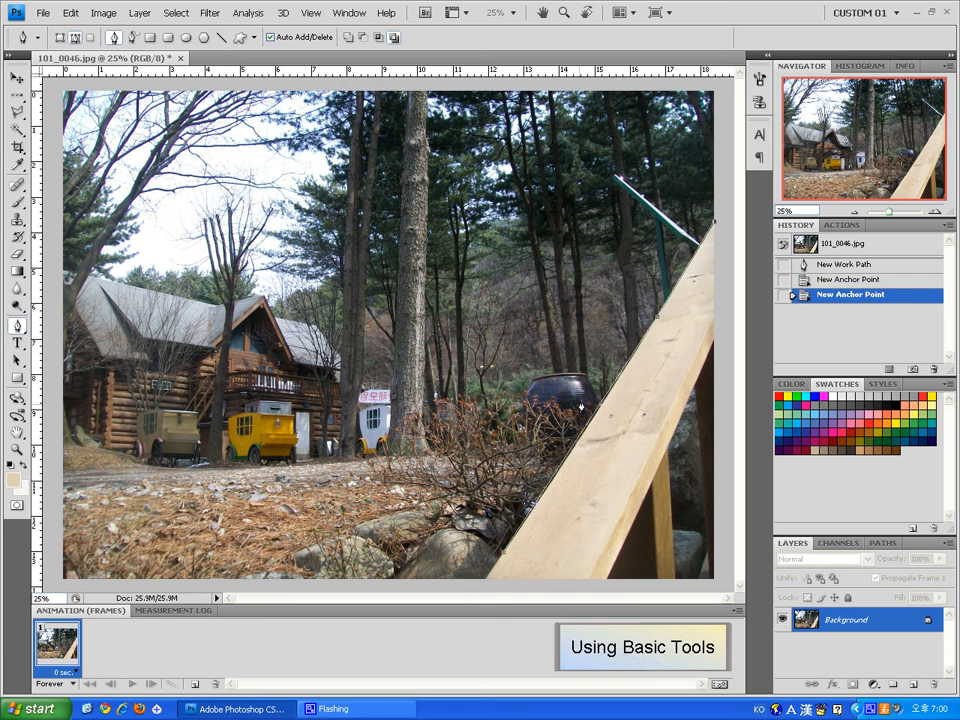
pyautogui.click(714, 342)
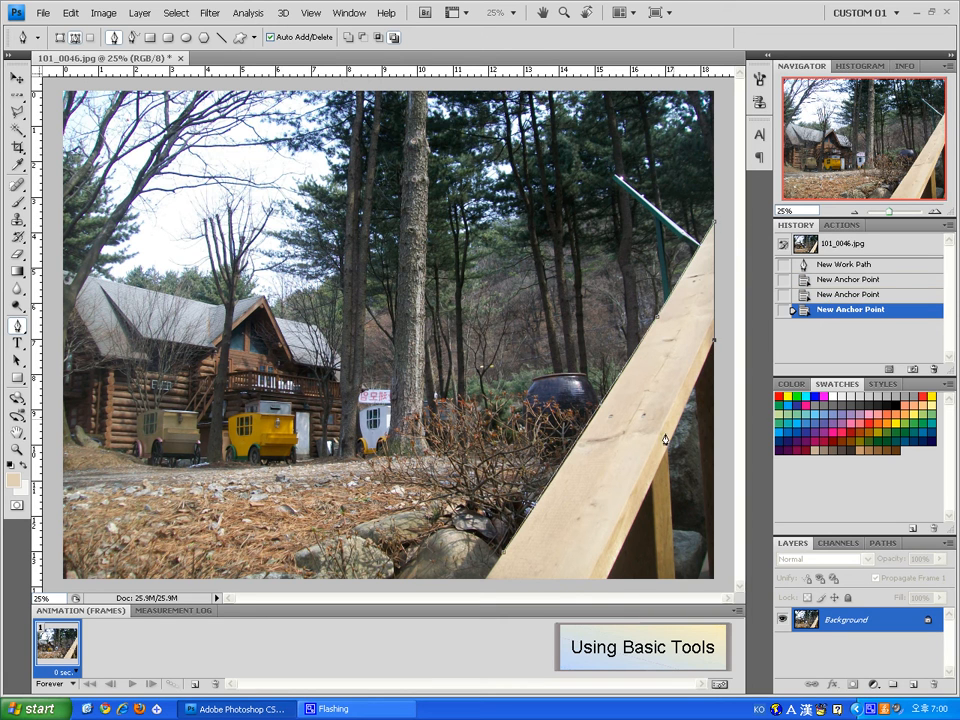
pyautogui.click(612, 574)
pyautogui.click(502, 550)
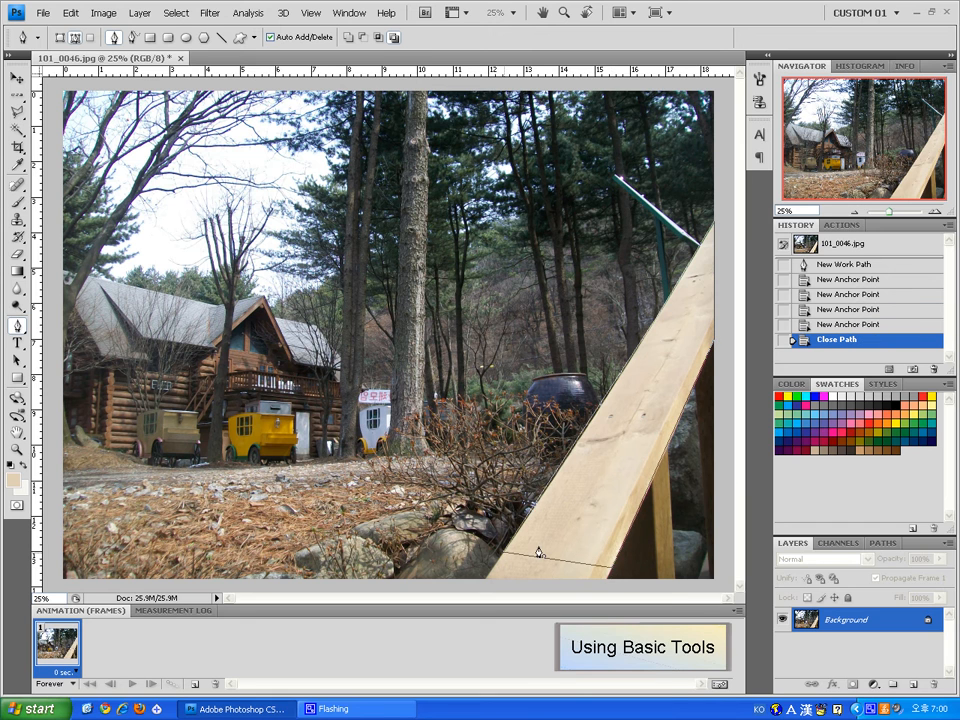
# Step: Convert the beam path into a new anti-aliased selection with feather radius 0, and revert to the closed path state
pyautogui.rightClick(616, 480)
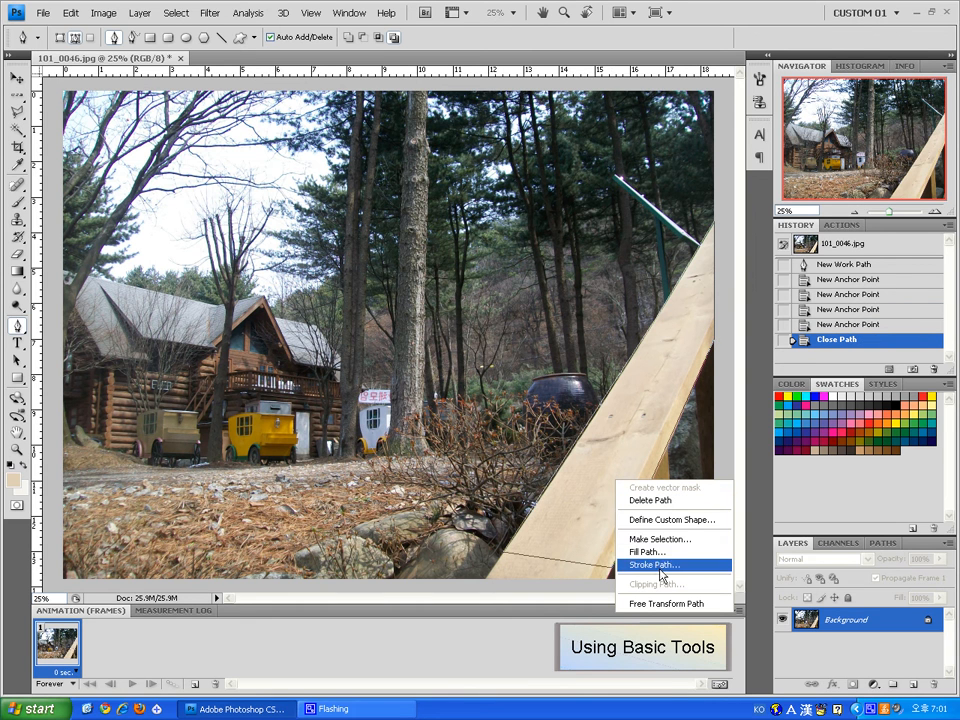
pyautogui.click(672, 541)
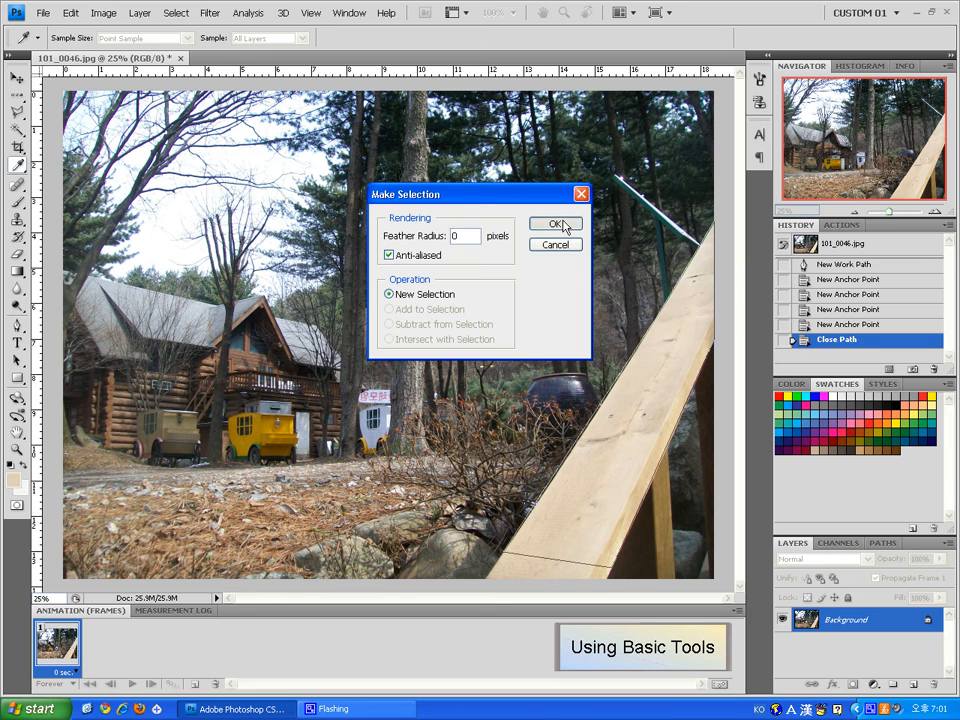
pyautogui.click(555, 222)
pyautogui.click(886, 341)
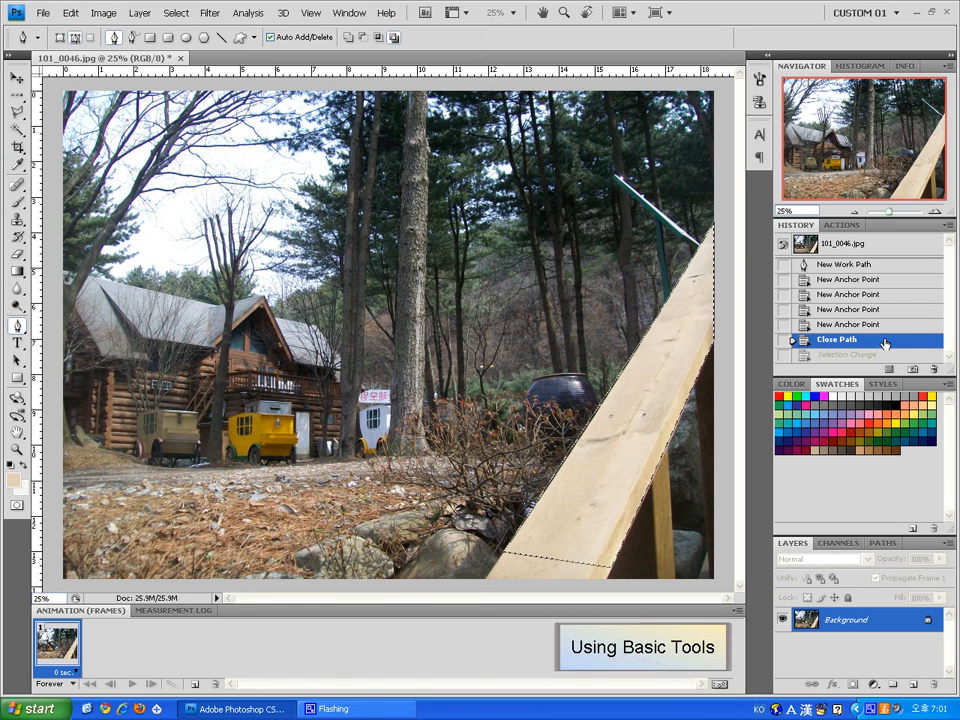
# Step: Start defining a custom shape from the beam path, cancel the naming, and delete the path
pyautogui.rightClick(627, 423)
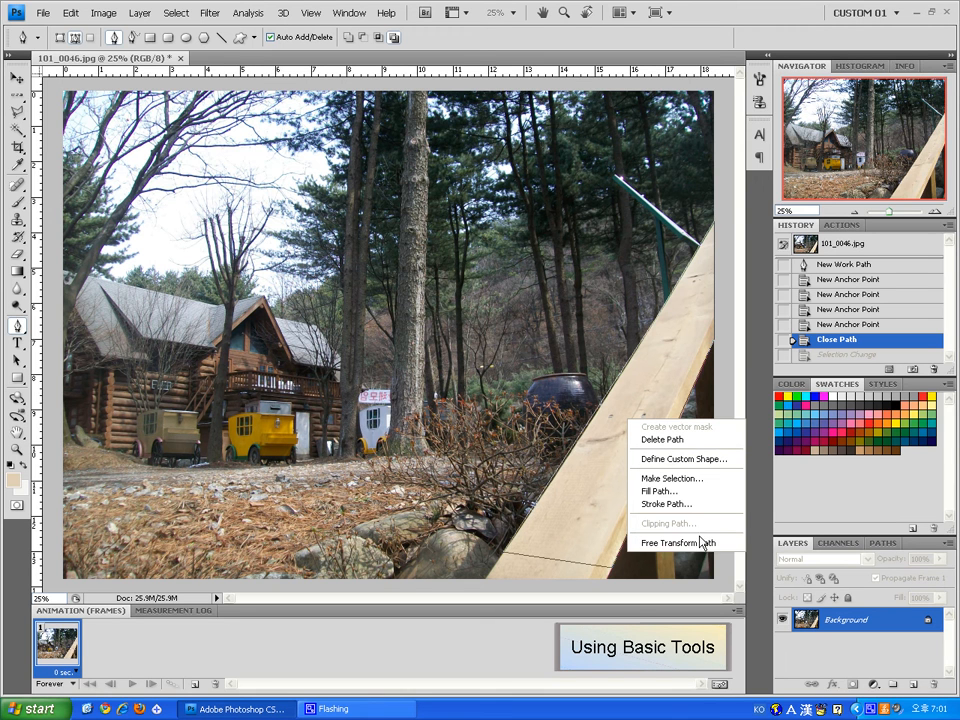
pyautogui.click(695, 459)
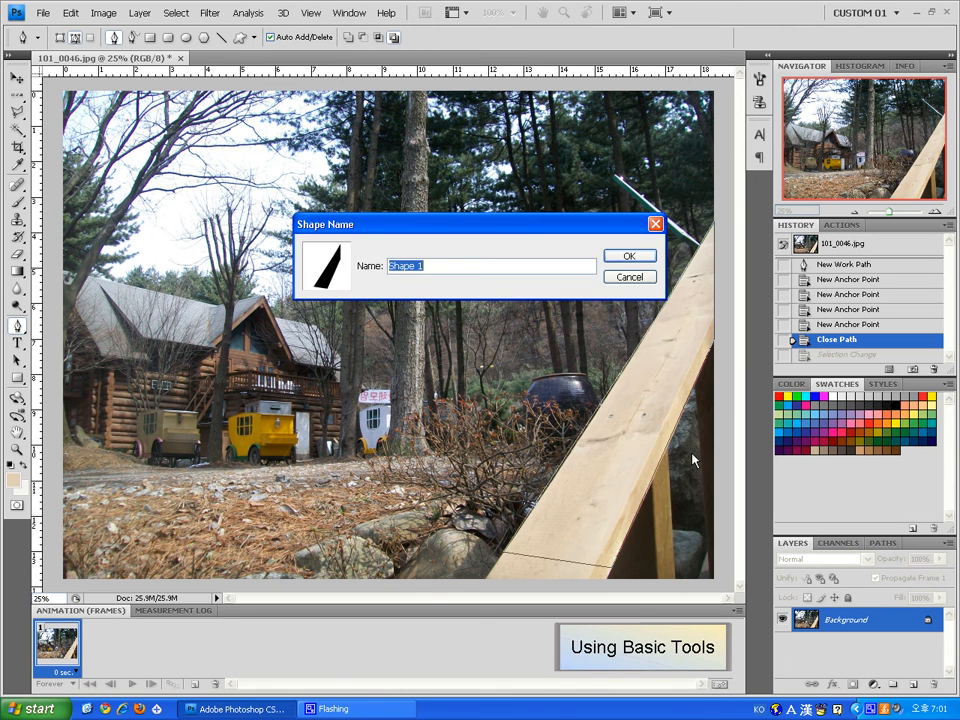
pyautogui.click(627, 278)
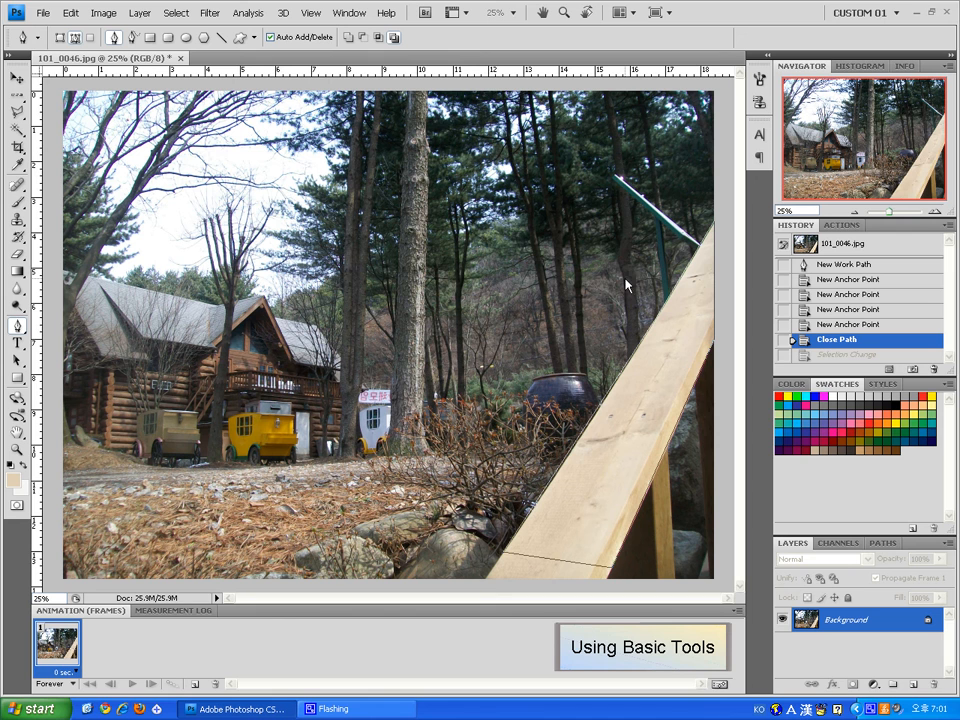
pyautogui.rightClick(690, 344)
pyautogui.click(712, 359)
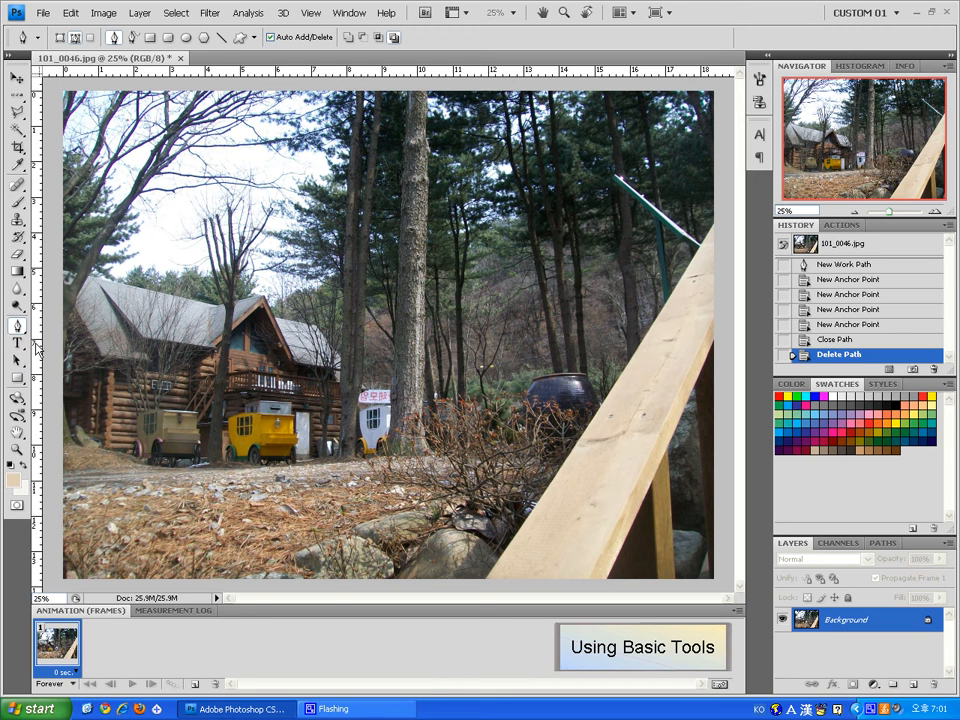
# Step: Add a 24 pt Lucida Sans type layer over the house with the text TDGFDGFDGDGFDGF, and clear the text
pyautogui.click(18, 343)
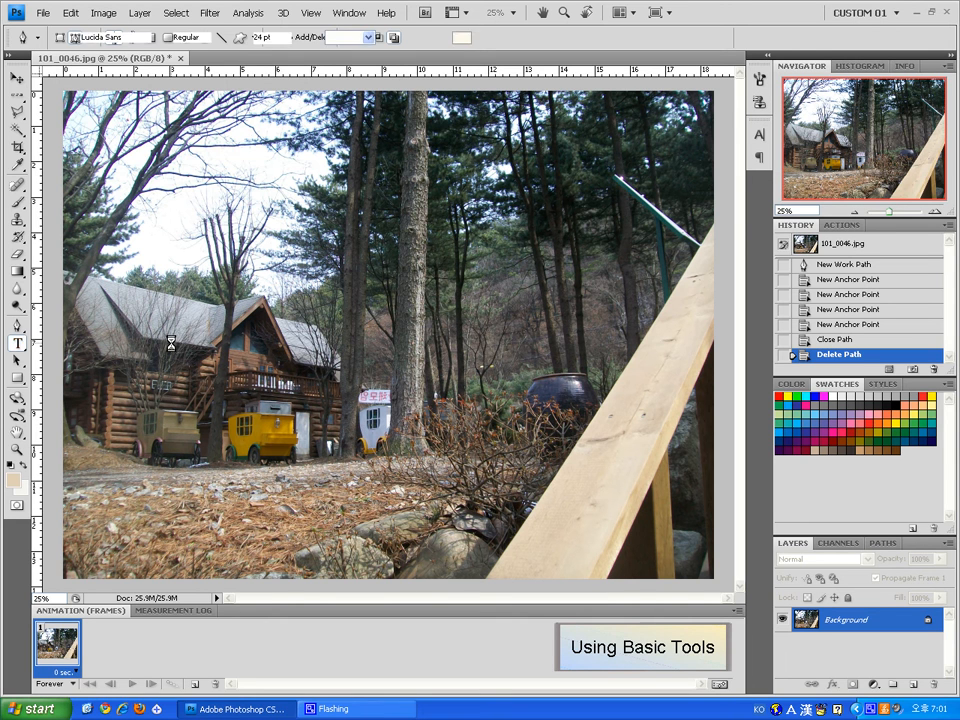
pyautogui.click(328, 420)
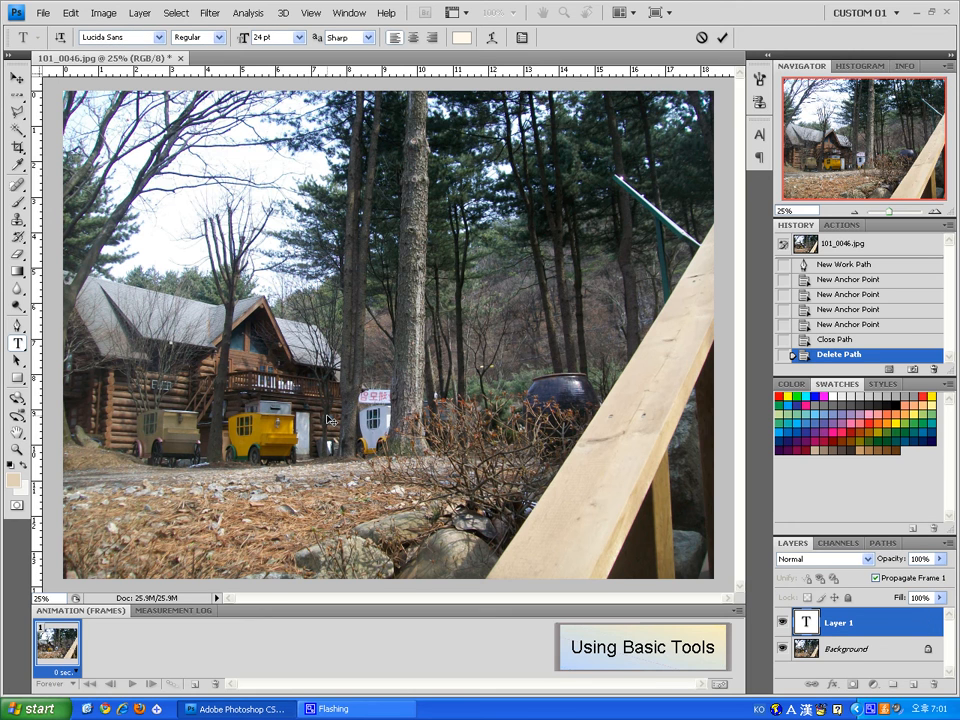
pyautogui.write('TDGFDGFDGD')
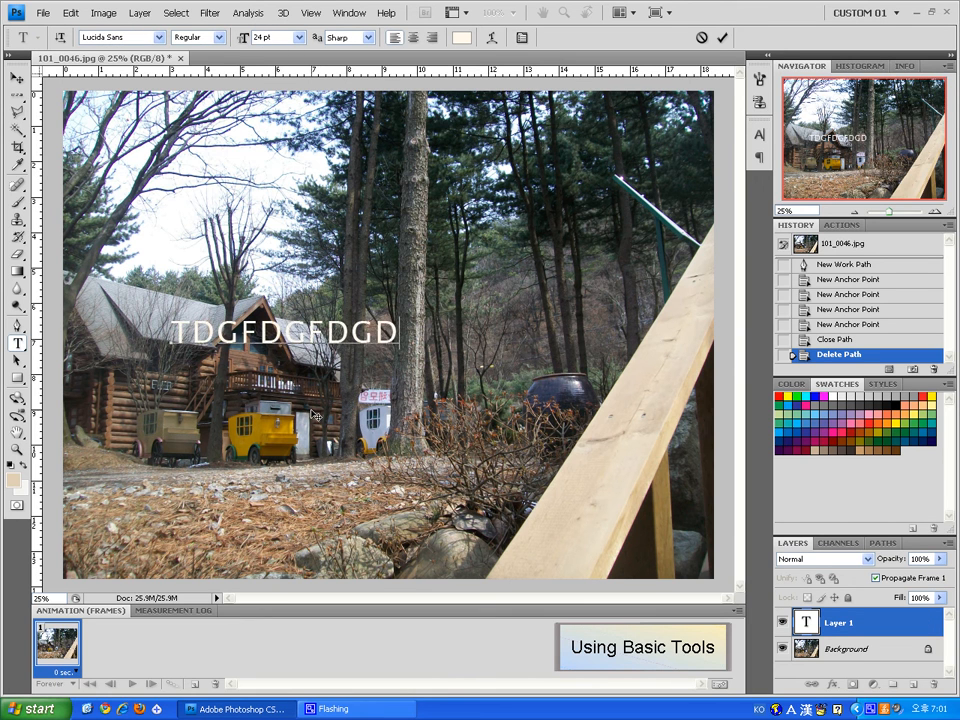
pyautogui.write('GFDGF')
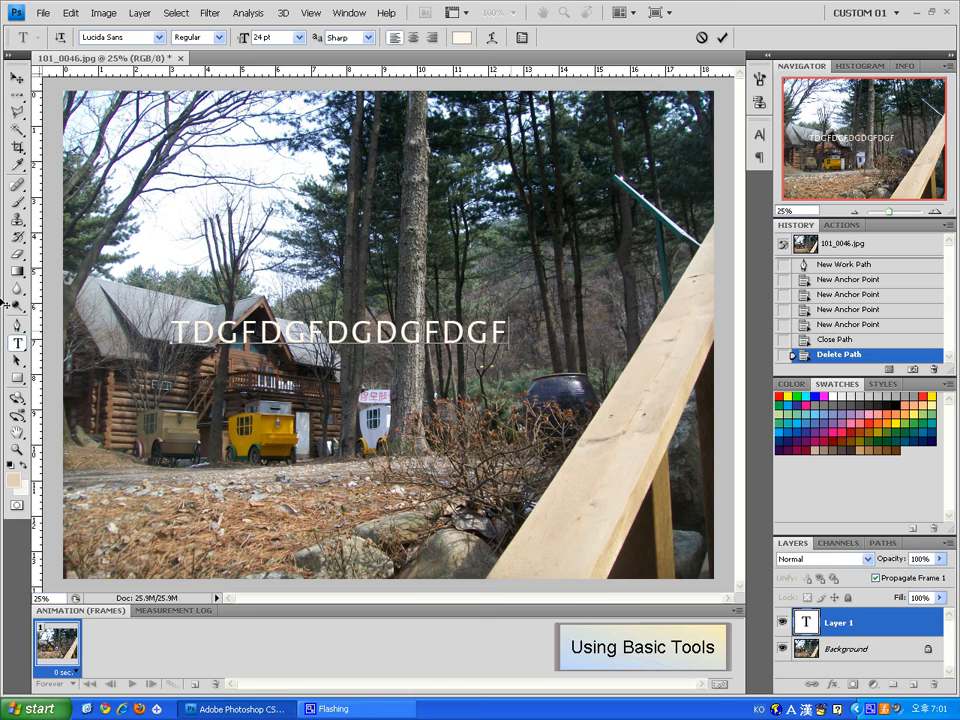
pyautogui.hotkey('ctrl', 'a')
pyautogui.press('BackSpace')
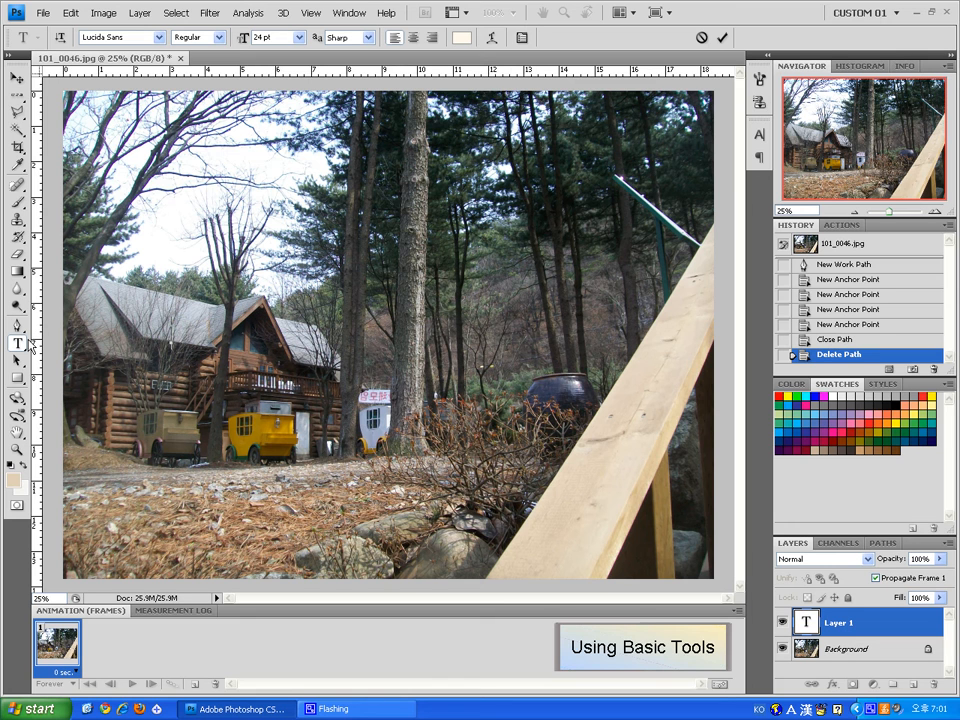
# Step: Switch to the Rectangle tool and rasterize the empty type layer so it accepts pixel shapes
pyautogui.click(17, 378)
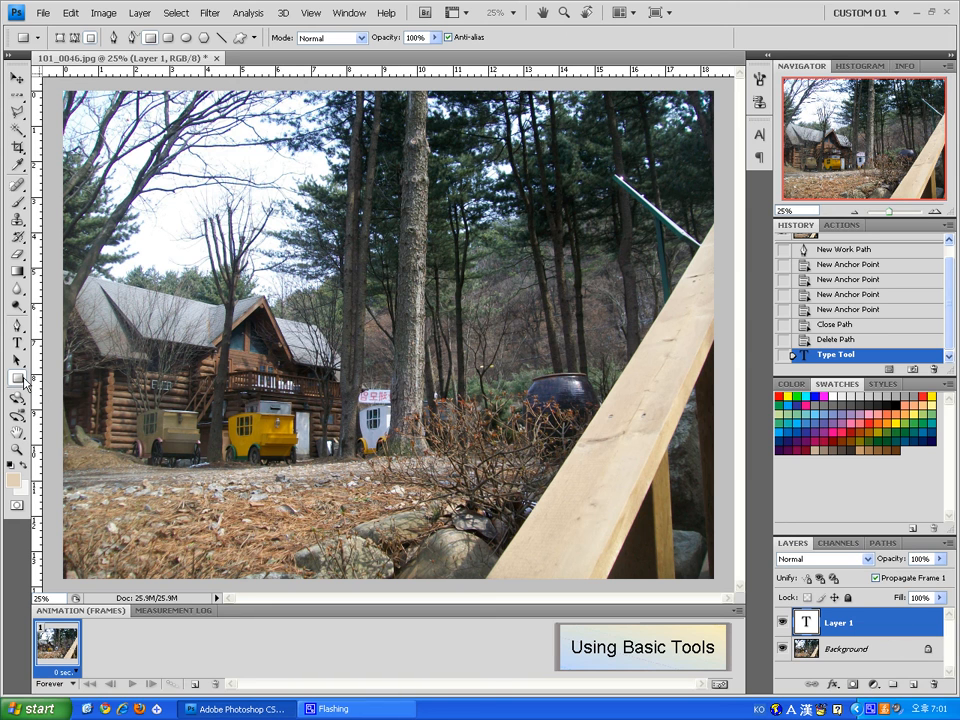
pyautogui.click(567, 461)
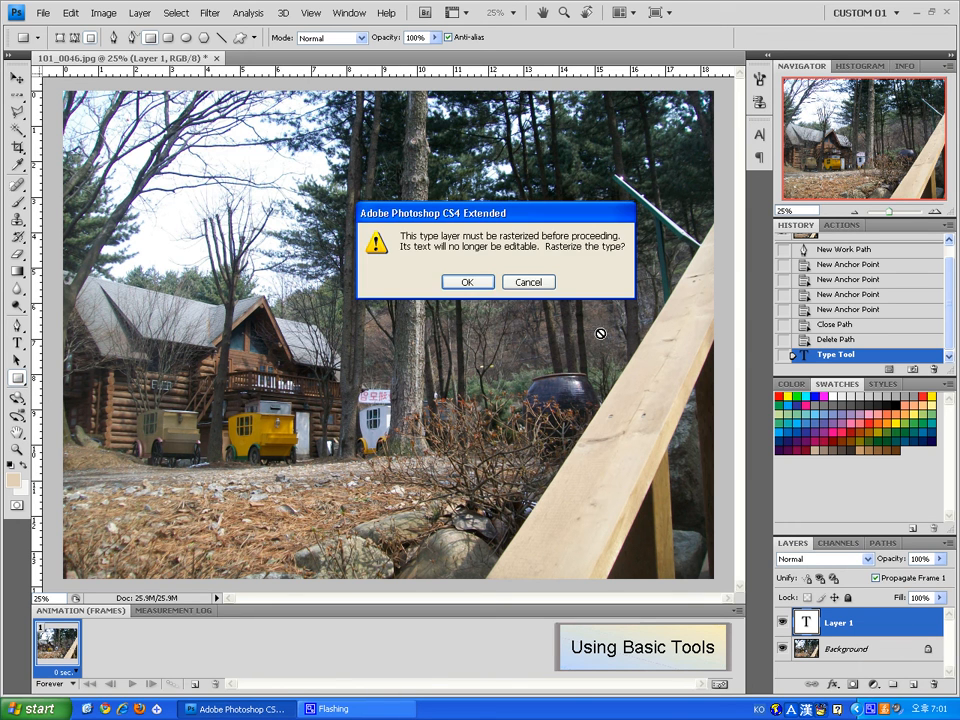
pyautogui.click(465, 283)
# Step: Draw a large filled rectangle and a rounded rectangle with 10 px radius in turn, reverting each to the rasterized layer state
pyautogui.moveTo(148, 248); pyautogui.dragTo(692, 489)
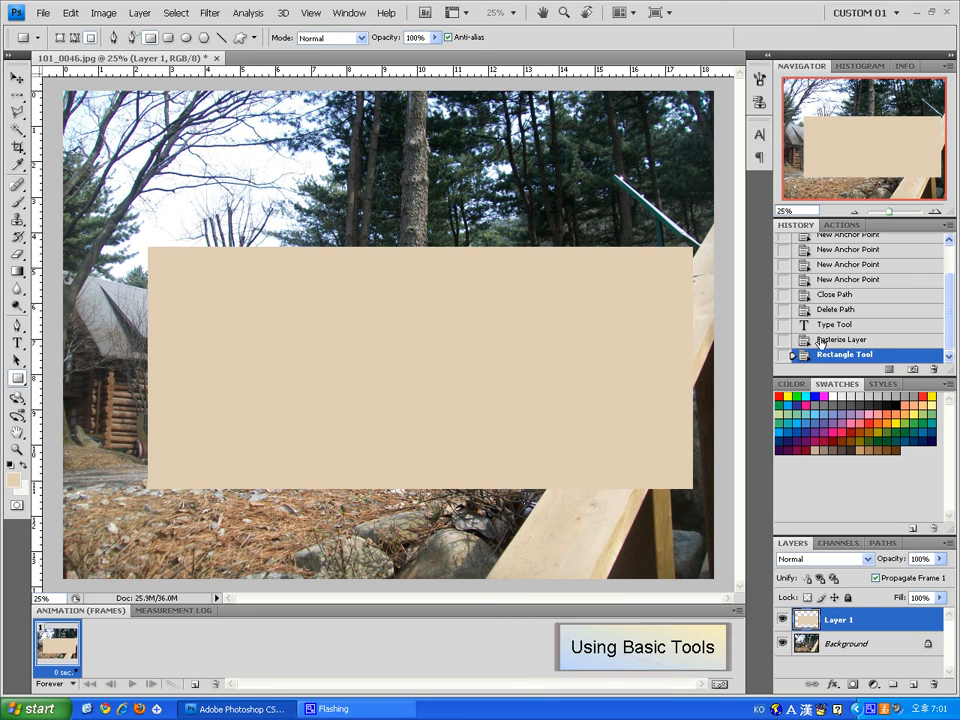
pyautogui.click(820, 340)
pyautogui.click(168, 37)
pyautogui.moveTo(104, 138); pyautogui.dragTo(400, 297)
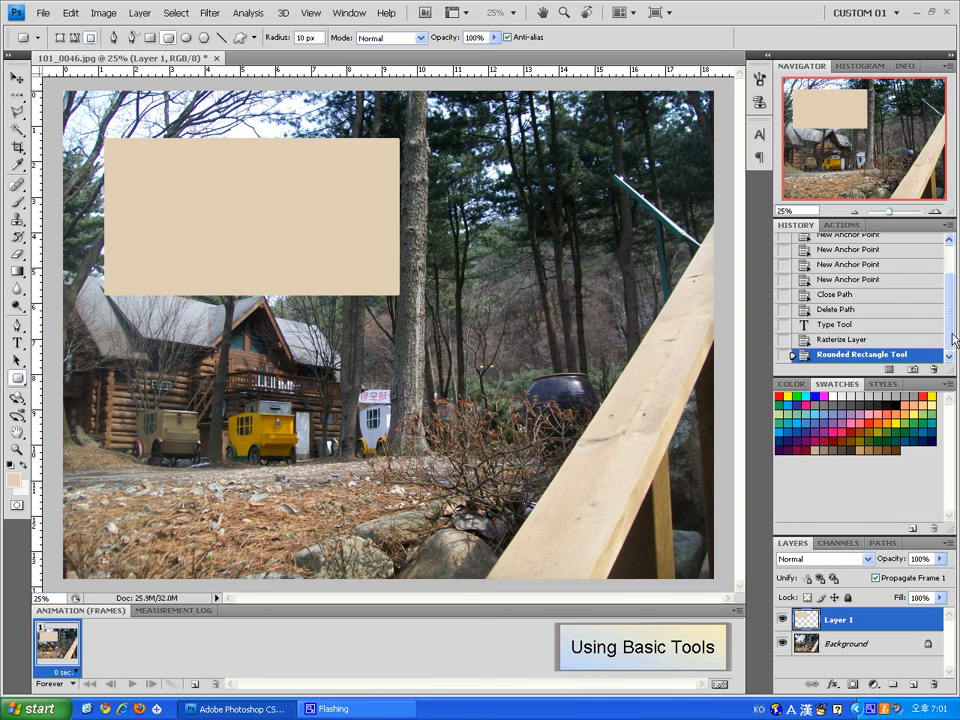
pyautogui.click(851, 341)
# Step: Draw a large filled ellipse across the middle of the photo with the Ellipse tool, and undo it
pyautogui.click(187, 38)
pyautogui.moveTo(222, 188); pyautogui.dragTo(610, 507)
pyautogui.hotkey('ctrl', 'z')
# Step: Draw three five-sided filled polygons in turn over the photo, reverting the first two and keeping the one over the central trees
pyautogui.click(204, 38)
pyautogui.moveTo(301, 209); pyautogui.dragTo(527, 518)
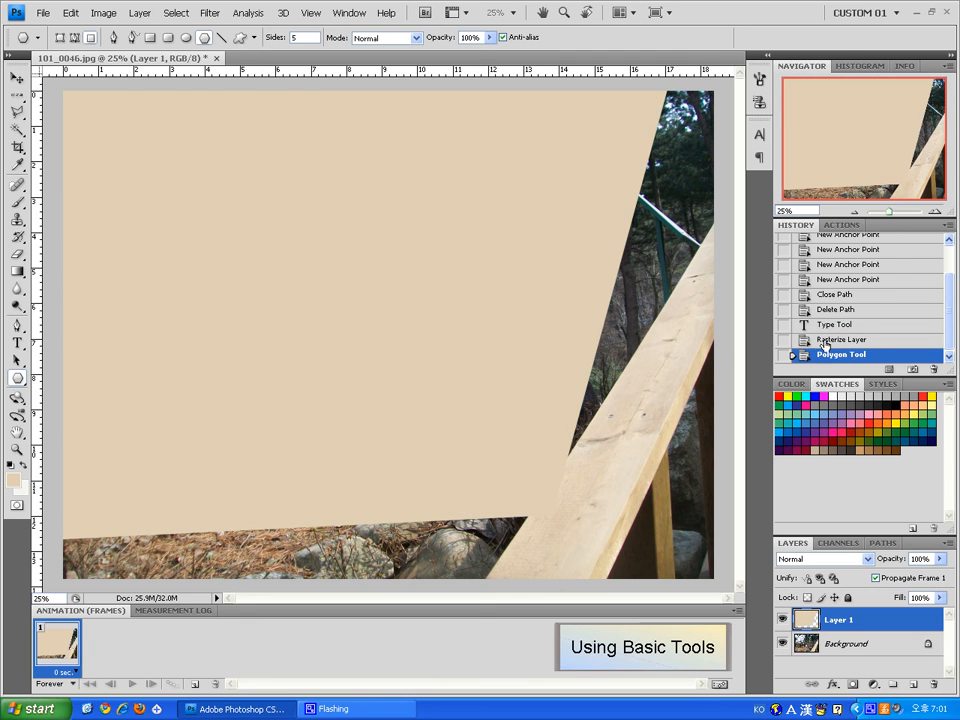
pyautogui.click(822, 342)
pyautogui.moveTo(558, 441); pyautogui.dragTo(470, 350)
pyautogui.click(846, 340)
pyautogui.moveTo(431, 266); pyautogui.dragTo(608, 332)
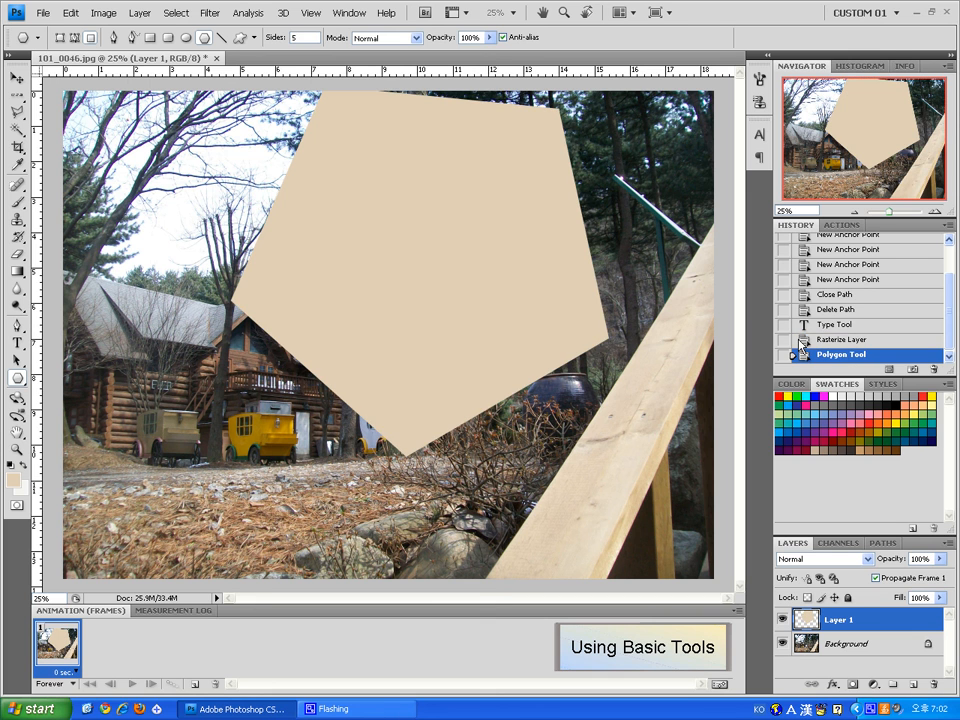
# Step: Undo the last polygon, draw an eight-sided filled polygon over the sky above the cabin, and revert to the rasterized layer state
pyautogui.hotkey('ctrl', 'z')
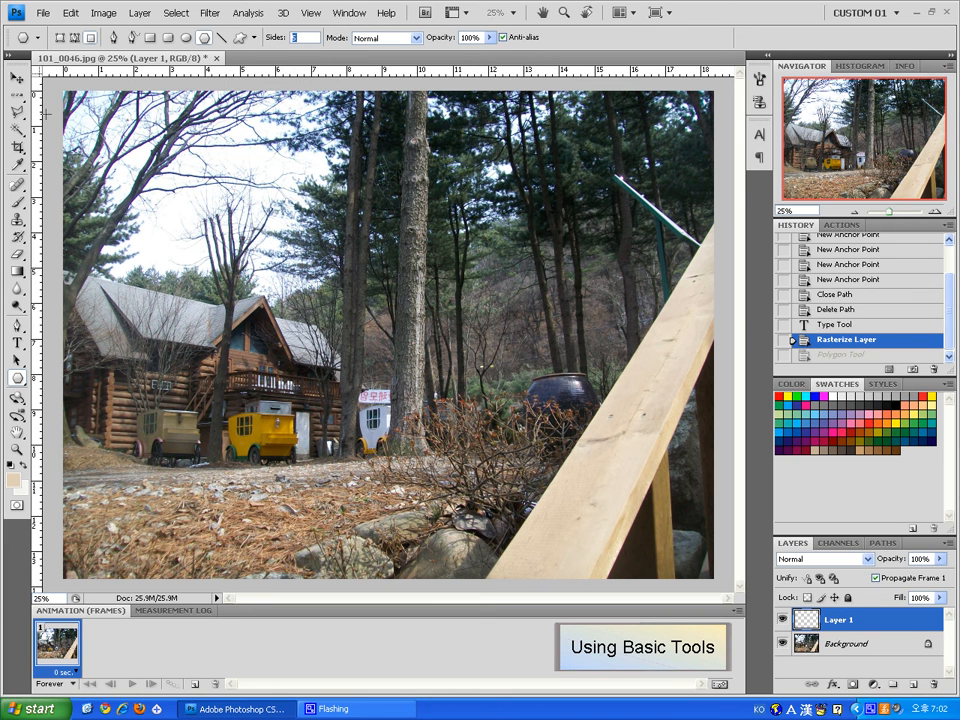
pyautogui.moveTo(154, 182); pyautogui.dragTo(205, 230)
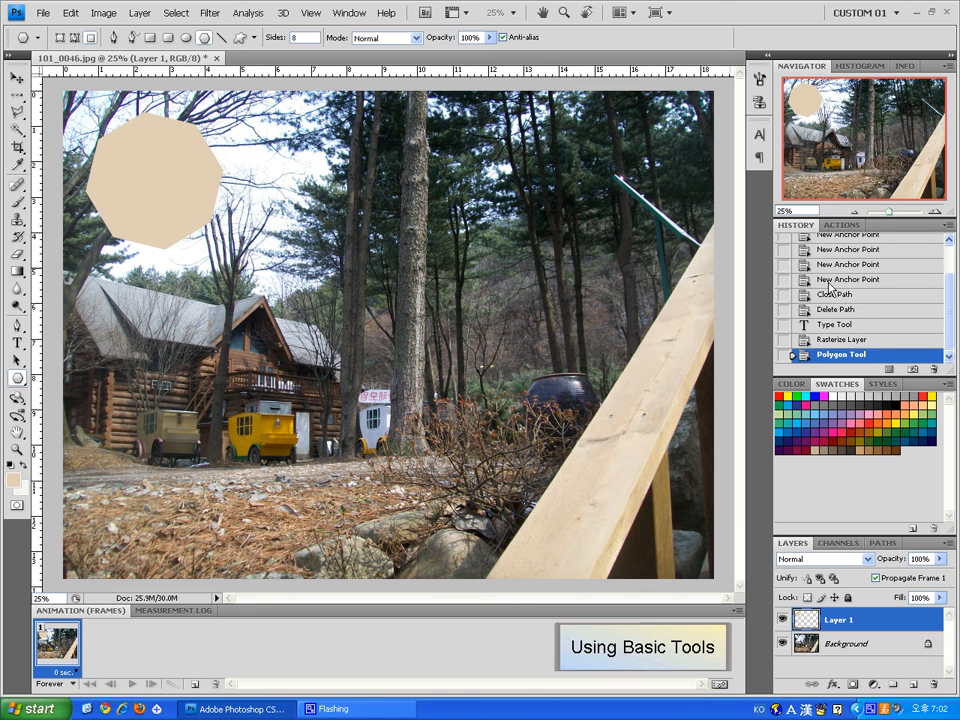
pyautogui.click(828, 338)
# Step: Draw a 5 px diagonal line down across the photo with the Line tool, and revert to the rasterized layer state
pyautogui.click(221, 37)
pyautogui.moveTo(256, 118); pyautogui.dragTo(630, 471)
pyautogui.click(866, 340)
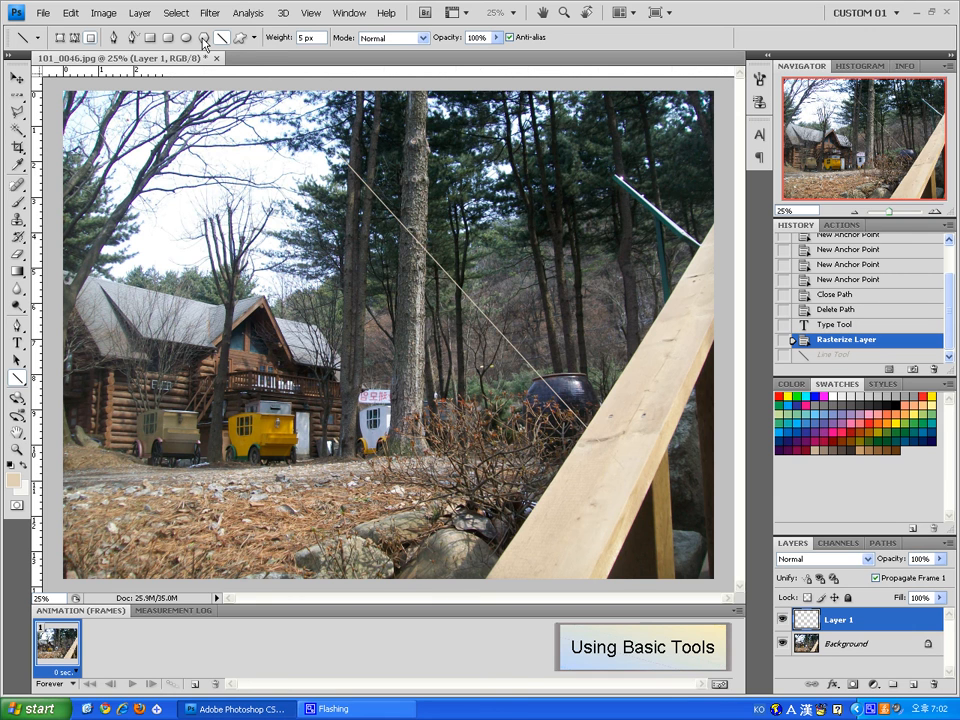
# Step: Switch to the Custom Shape tool and look through its shape picker and the list of loadable shape sets
pyautogui.click(241, 38)
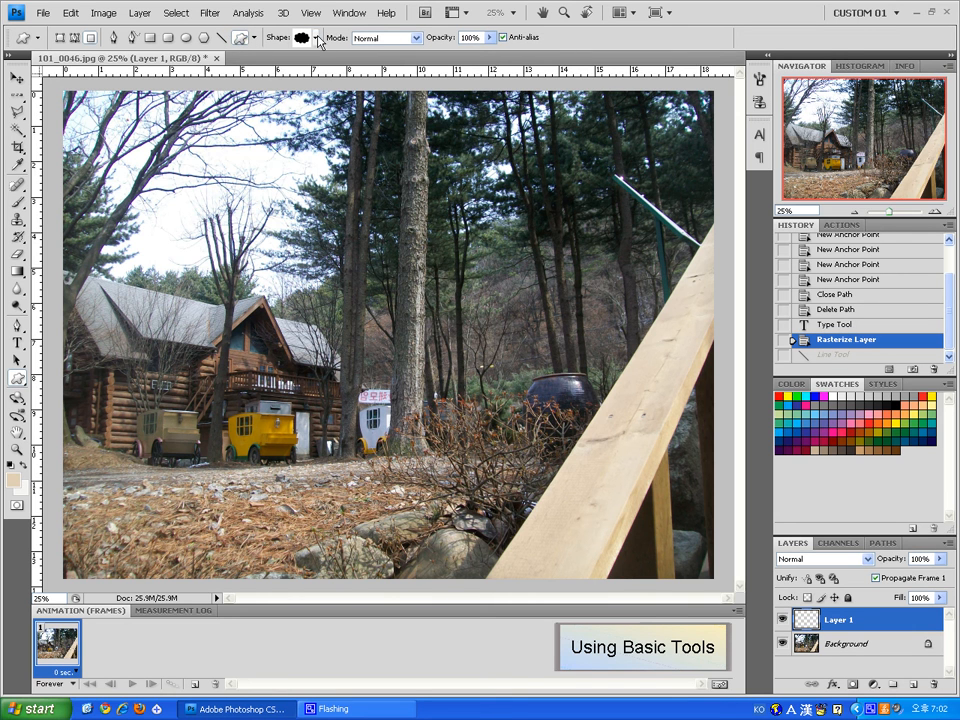
pyautogui.click(315, 37)
pyautogui.click(387, 62)
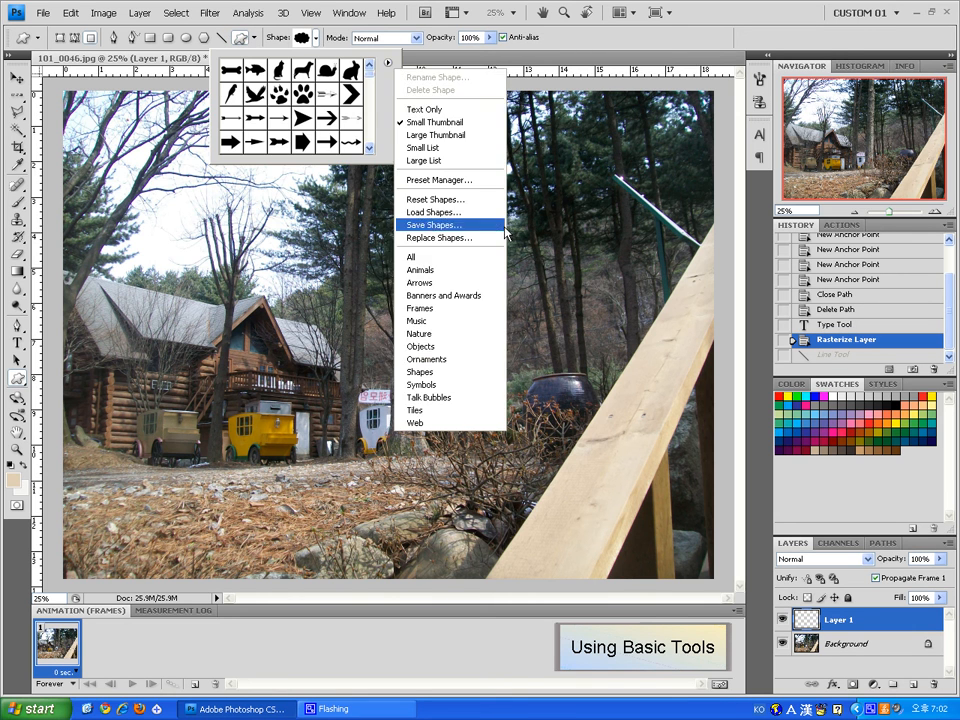
pyautogui.click(644, 4)
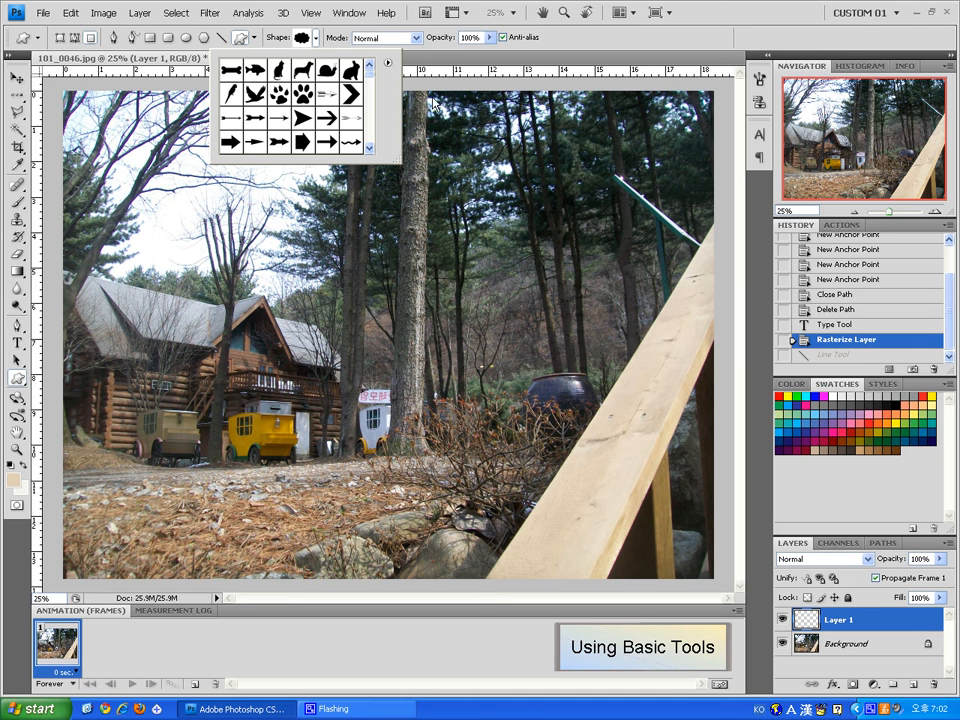
# Step: Convert the locked Background into a regular layer and shift the photo around the canvas with the Move tool
pyautogui.click(17, 432)
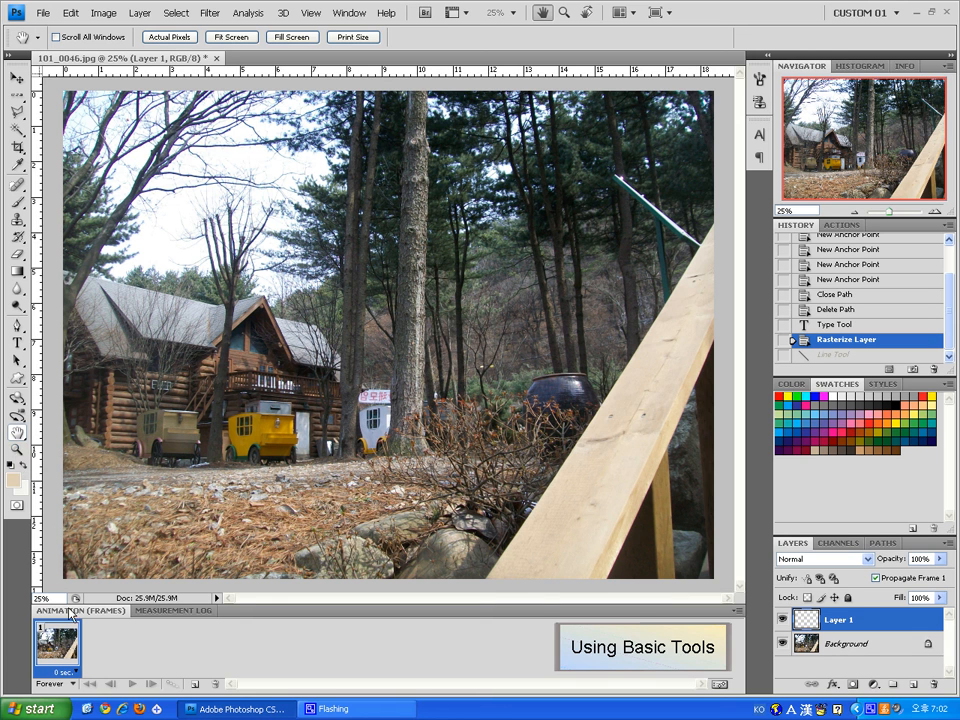
pyautogui.click(16, 77)
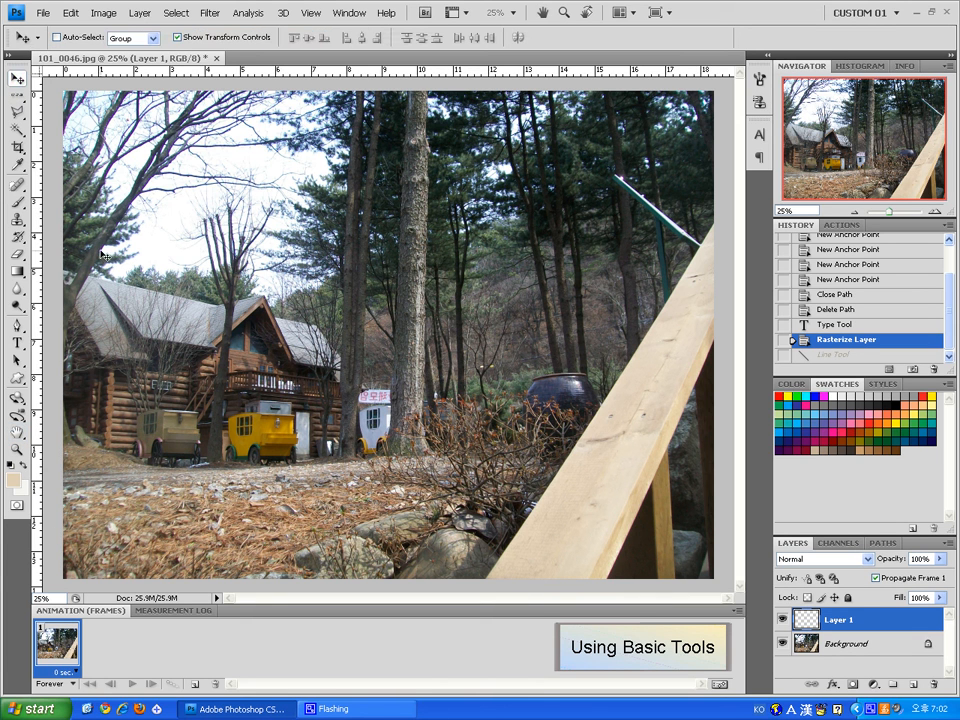
pyautogui.click(215, 306)
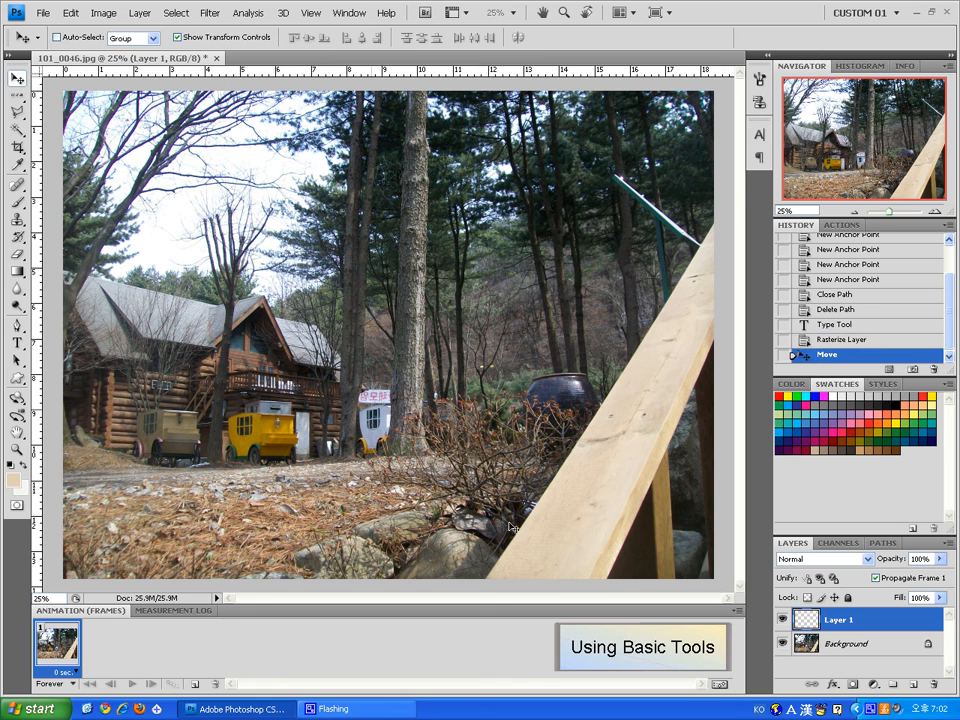
pyautogui.doubleClick(933, 648)
pyautogui.press('Return')
pyautogui.moveTo(149, 135); pyautogui.dragTo(296, 279)
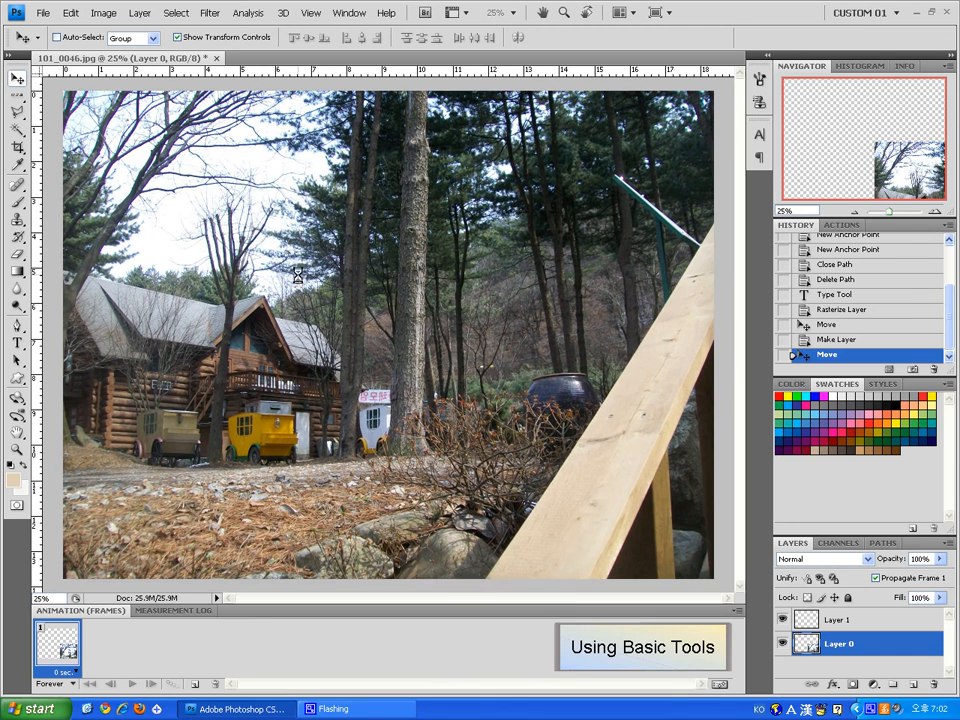
# Step: Zoom the photo to 500% and pan up to the treetops and across the trees with the Hand tool
pyautogui.click(17, 432)
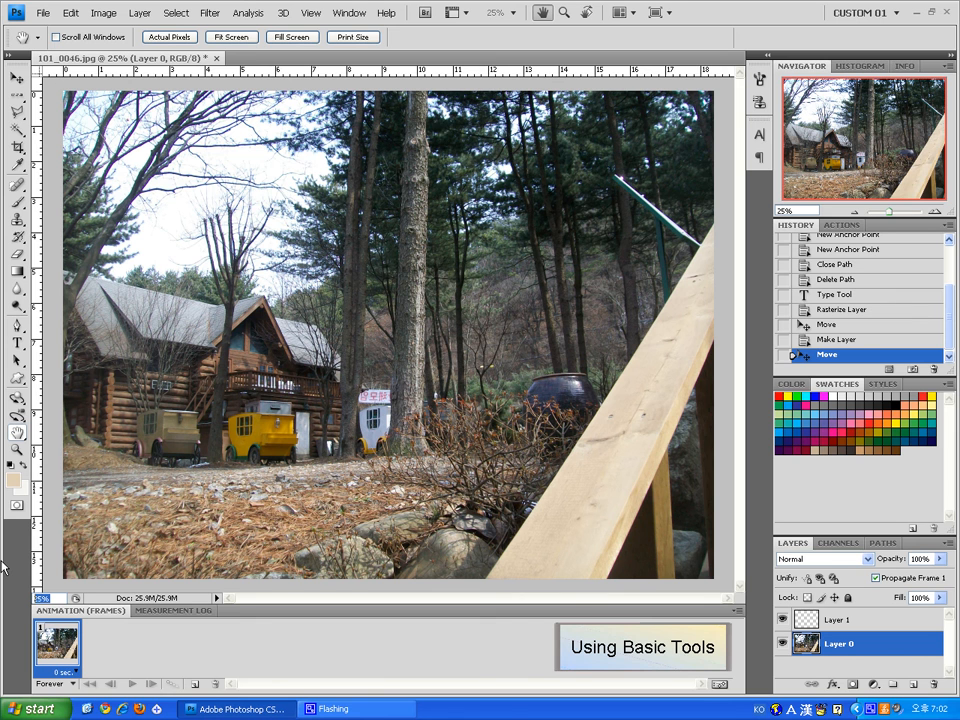
pyautogui.write('500')
pyautogui.press('Return')
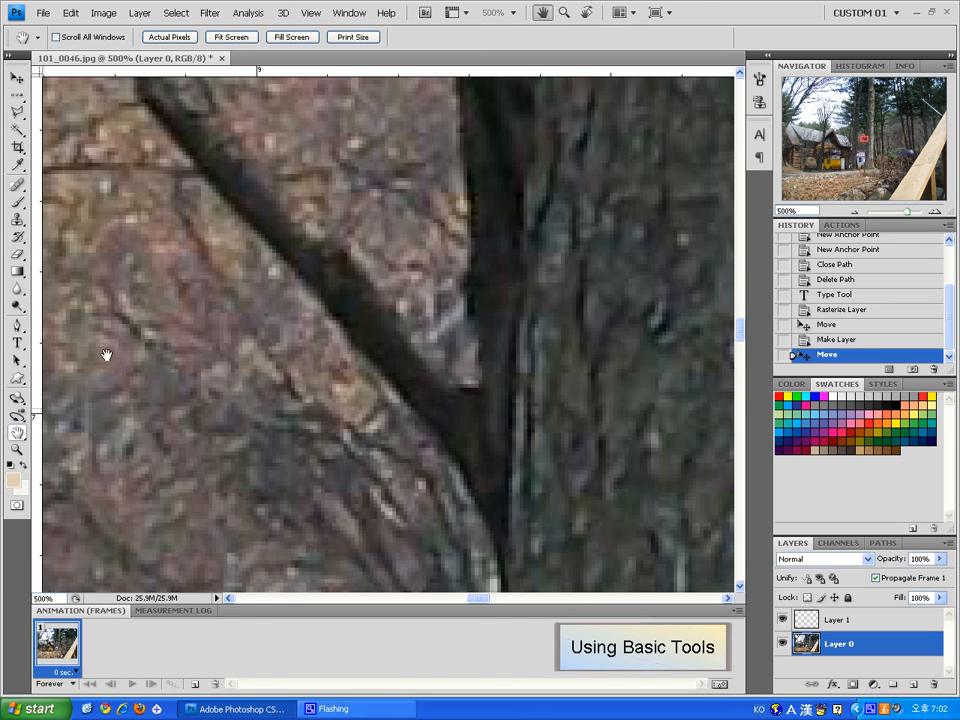
pyautogui.moveTo(281, 197); pyautogui.dragTo(813, 582)
pyautogui.moveTo(493, 321); pyautogui.dragTo(325, 600)
pyautogui.moveTo(446, 328); pyautogui.dragTo(341, 546)
pyautogui.moveTo(544, 223); pyautogui.dragTo(524, 403)
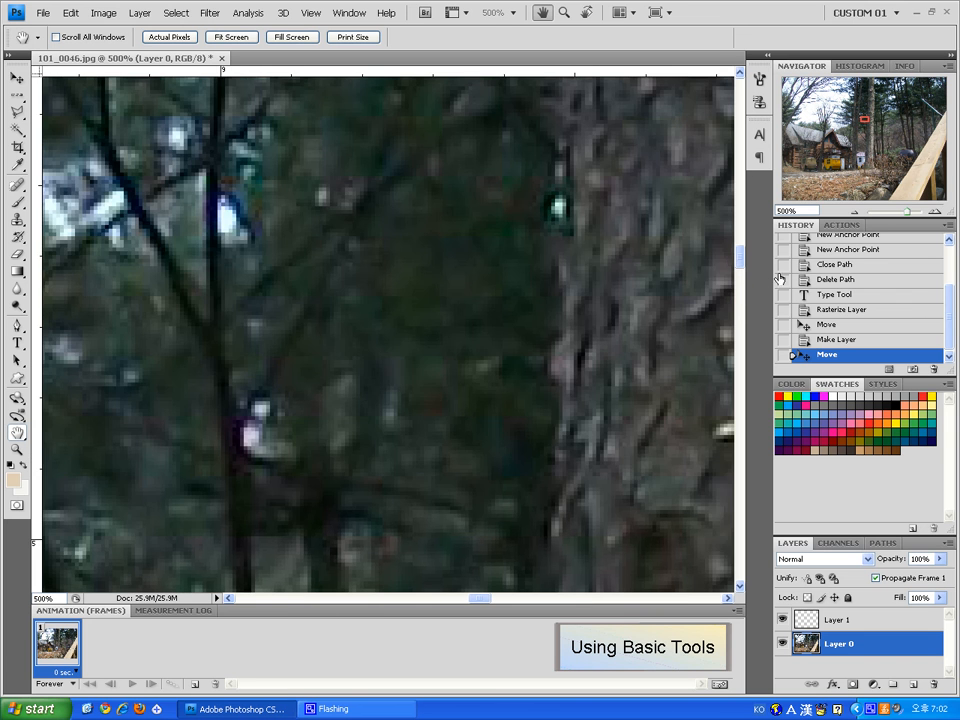
pyautogui.moveTo(741, 259); pyautogui.dragTo(745, 146)
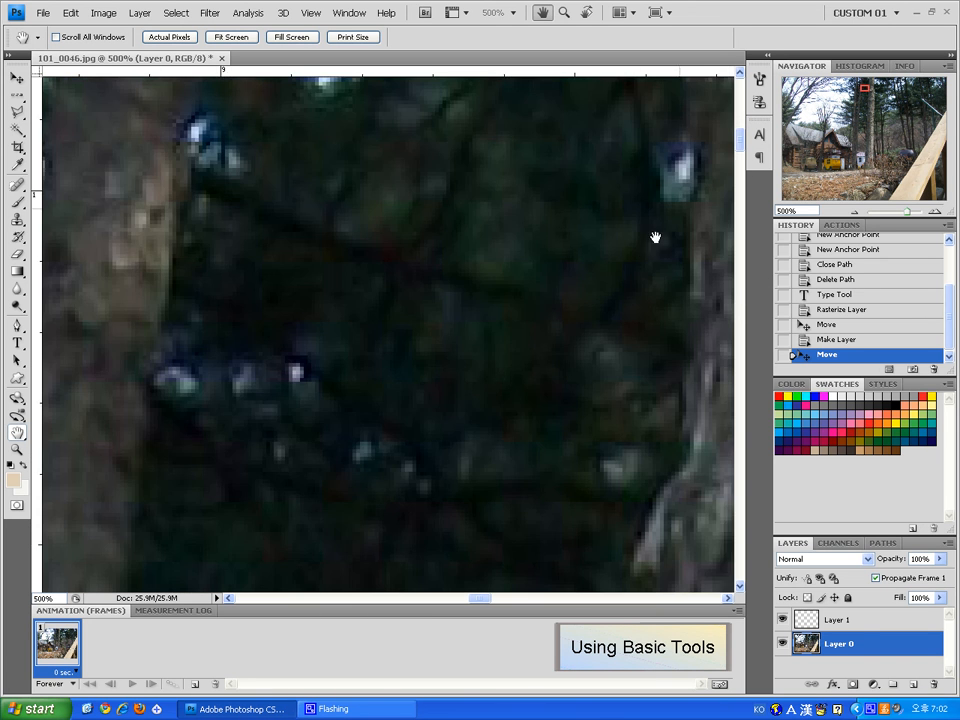
pyautogui.moveTo(656, 238); pyautogui.dragTo(211, 249)
pyautogui.moveTo(698, 290); pyautogui.dragTo(358, 239)
pyautogui.moveTo(658, 217); pyautogui.dragTo(465, 101)
pyautogui.moveTo(514, 520); pyautogui.dragTo(268, 253)
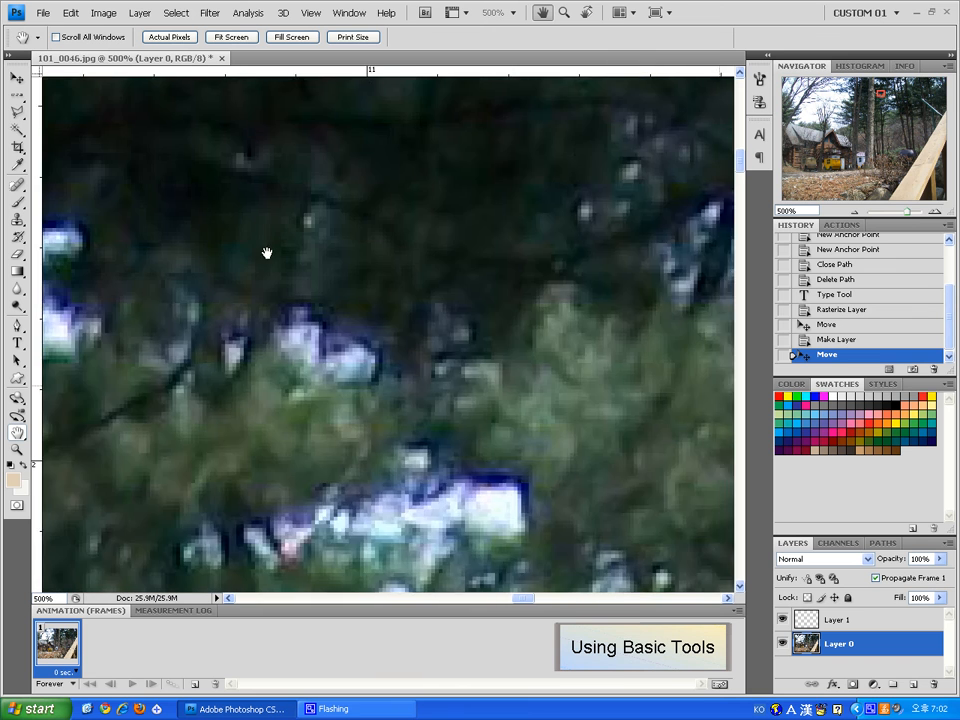
pyautogui.moveTo(702, 388); pyautogui.dragTo(265, 255)
pyautogui.moveTo(603, 408); pyautogui.dragTo(326, 285)
pyautogui.moveTo(650, 360); pyautogui.dragTo(200, 310)
pyautogui.moveTo(609, 358); pyautogui.dragTo(146, 327)
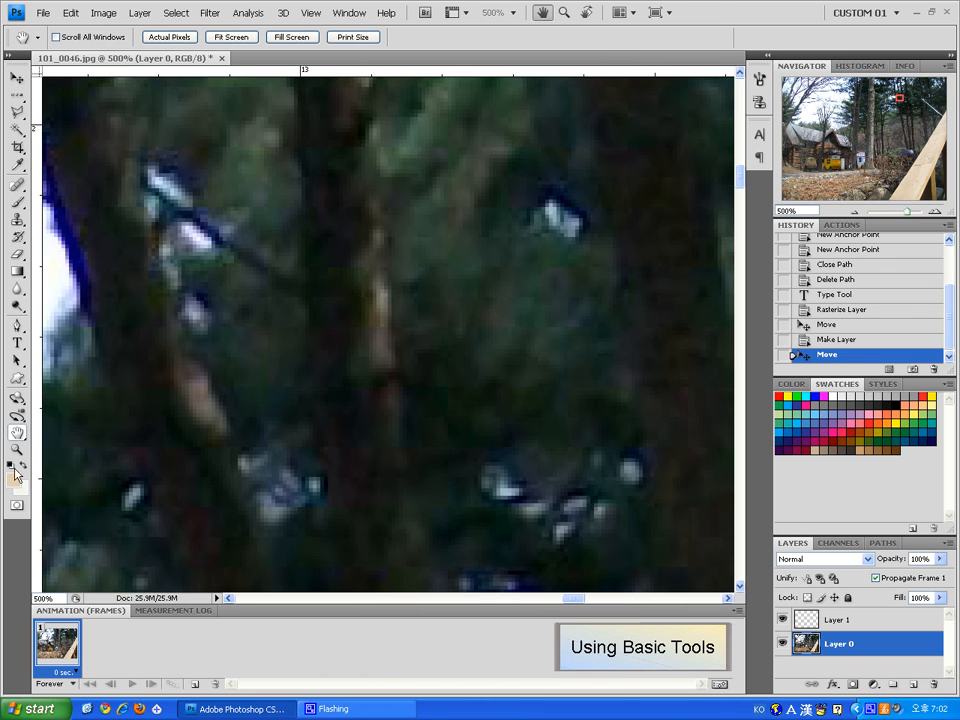
# Step: Magnify the dark tree area with the Zoom tool to 3200% to examine its individual pixels
pyautogui.click(17, 449)
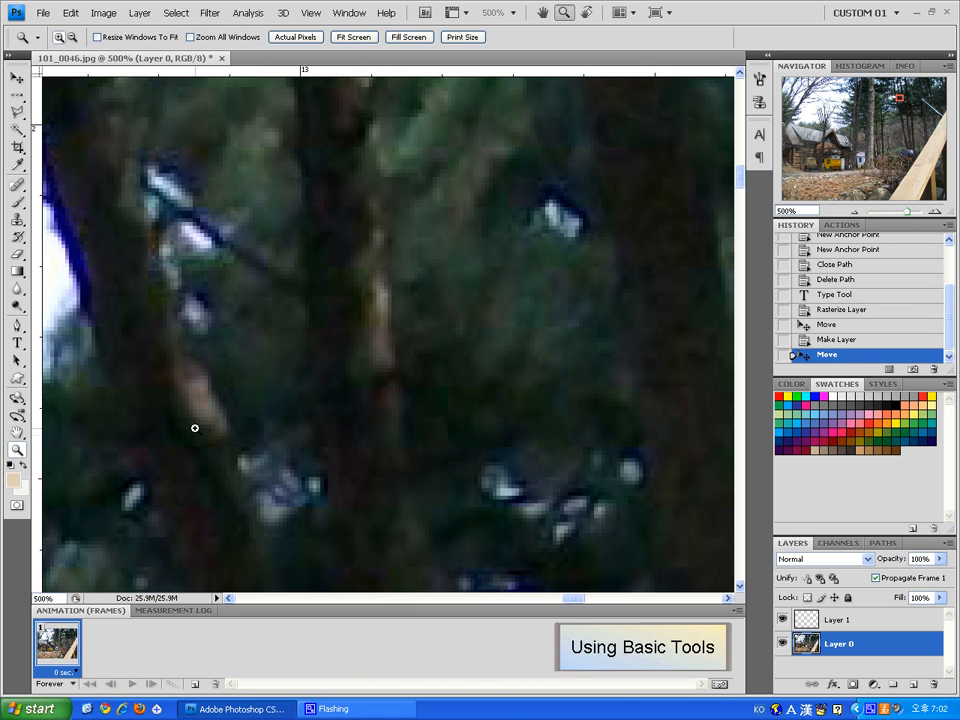
pyautogui.click(229, 426)
pyautogui.click(270, 429)
pyautogui.click(341, 429)
pyautogui.click(396, 429)
pyautogui.click(396, 429)
pyautogui.click(396, 429)
pyautogui.click(396, 429)
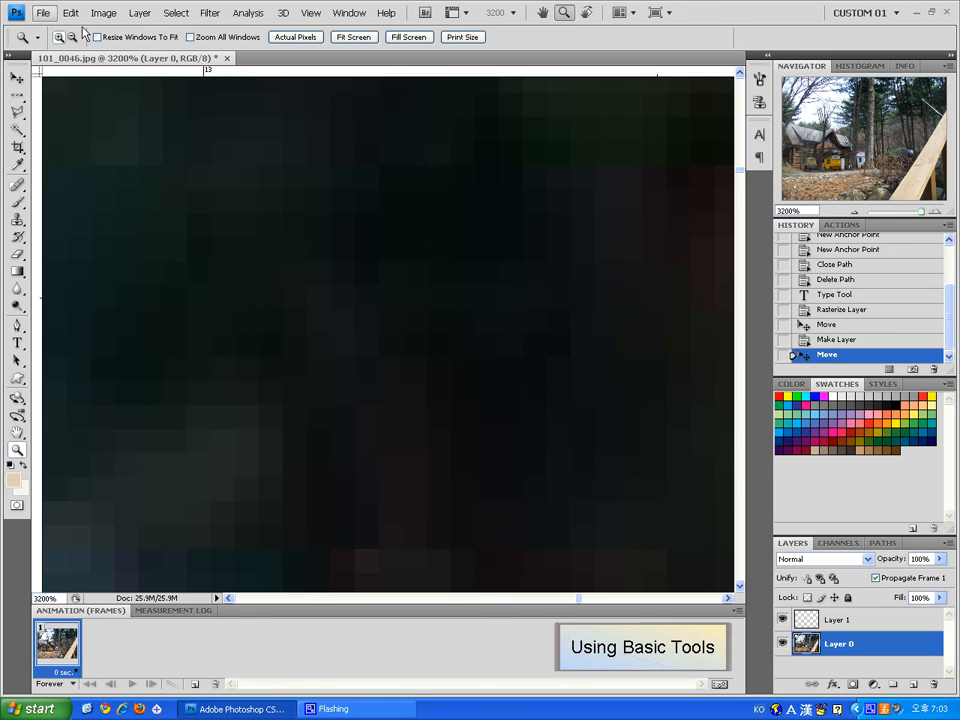
# Step: Close the 101_0046.jpg document without saving the changes
pyautogui.click(228, 58)
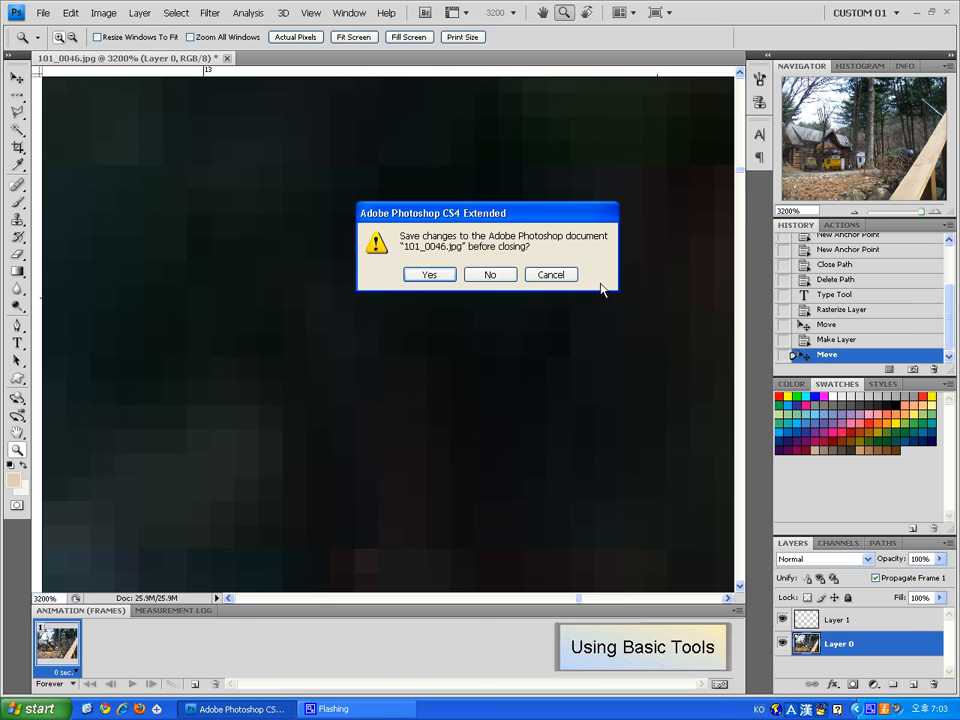
pyautogui.click(490, 274)
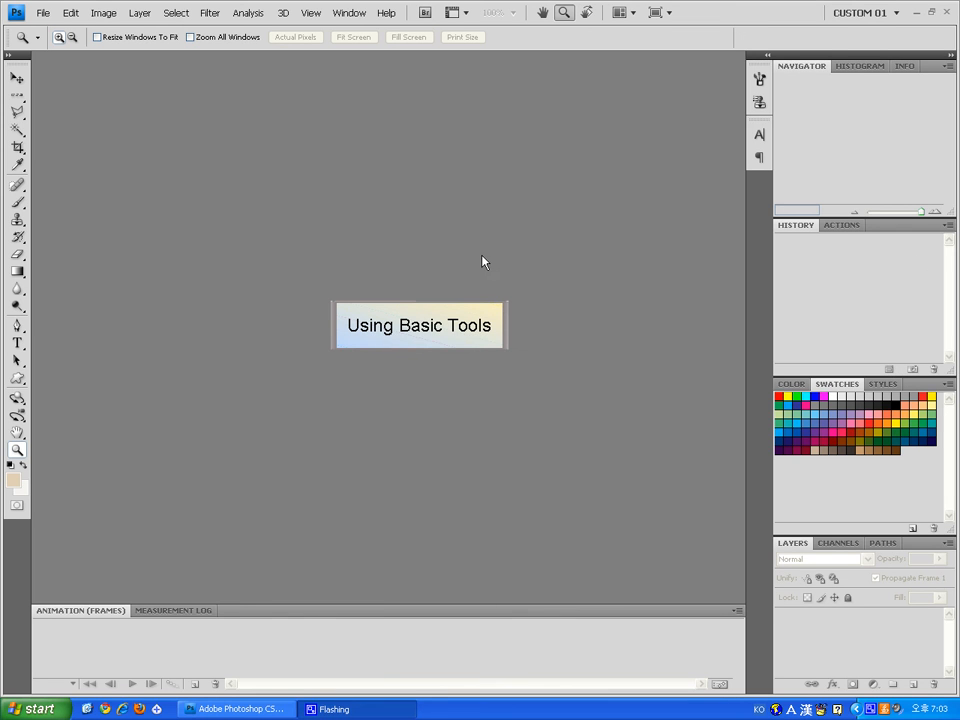
pyautogui.rightClick(870, 710)
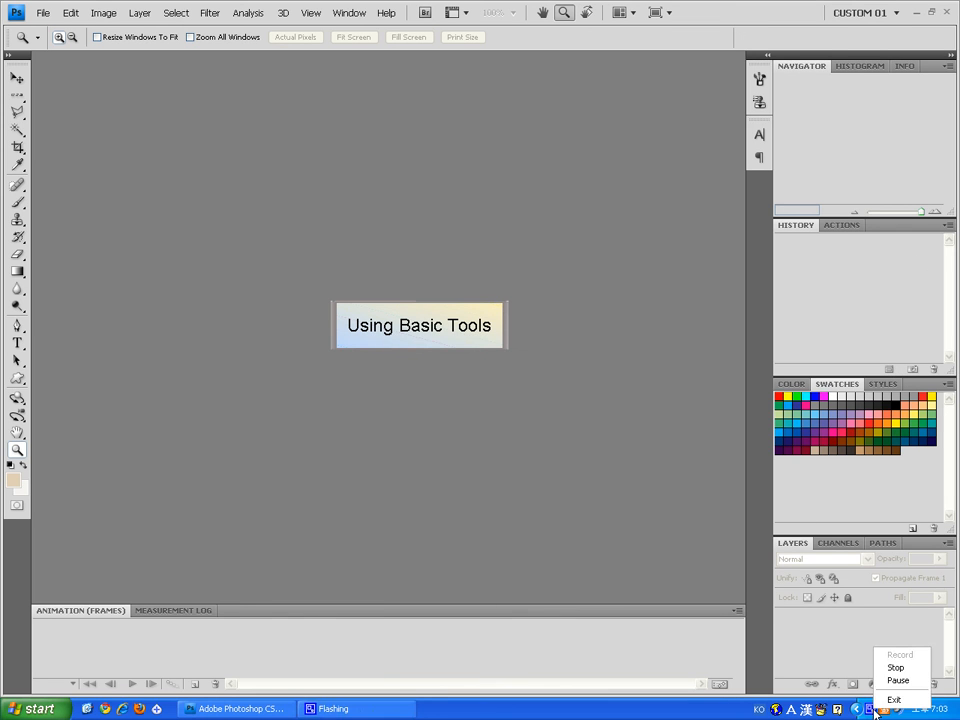